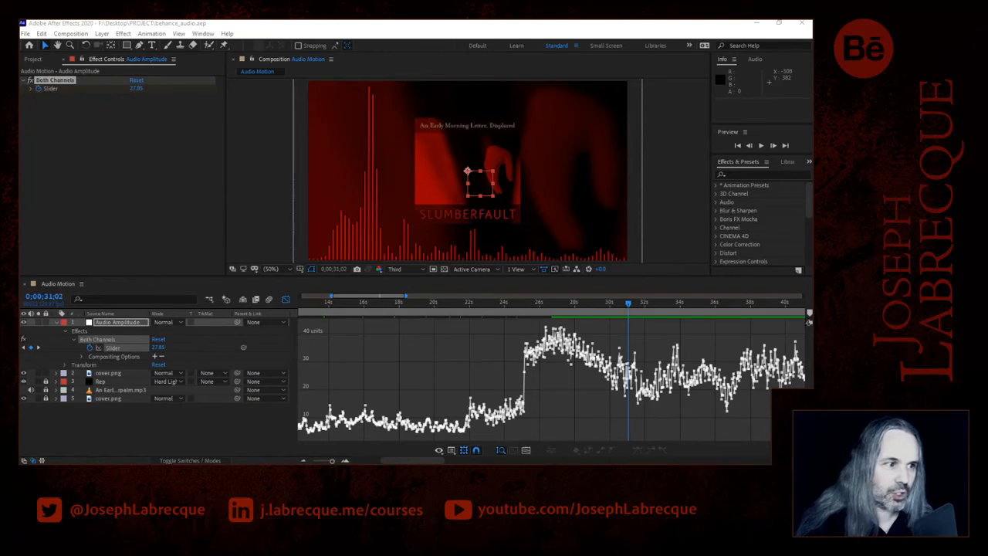
Switch the timeline from the graph editor to layer bars and reveal the transform properties of the upper cover.png layer.
{"action": "left_click", "coordinate": [47, 268]}
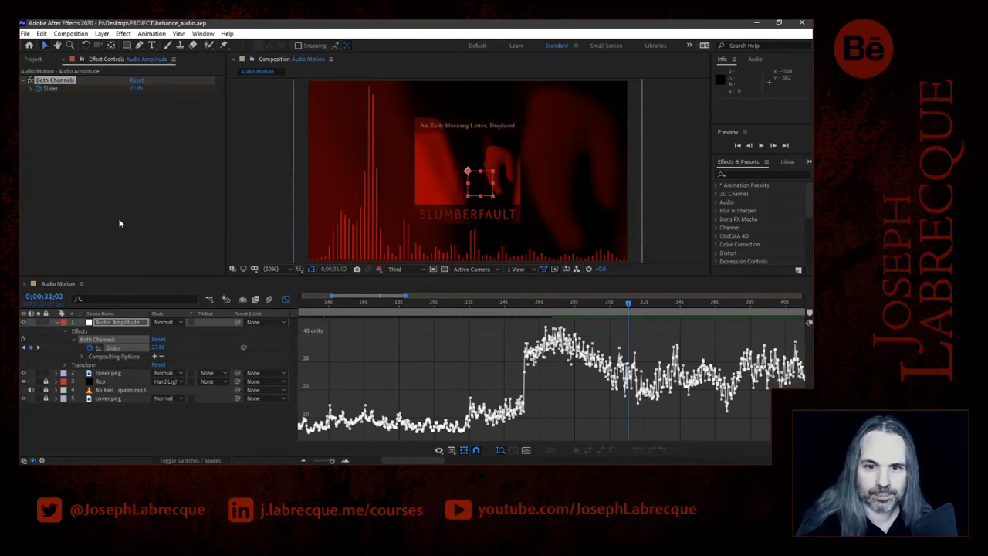
{"action": "left_click", "coordinate": [118, 340]}
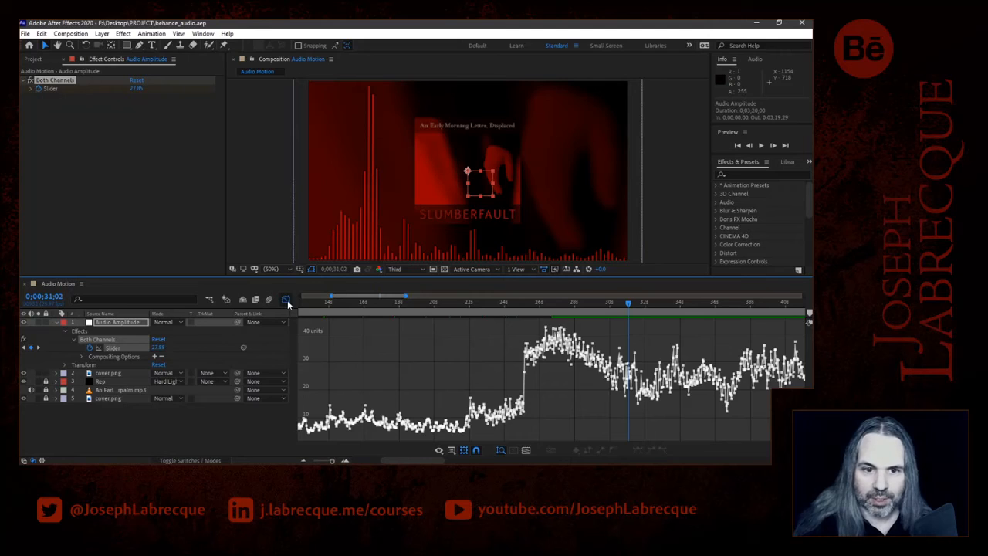
{"action": "left_click", "coordinate": [287, 300]}
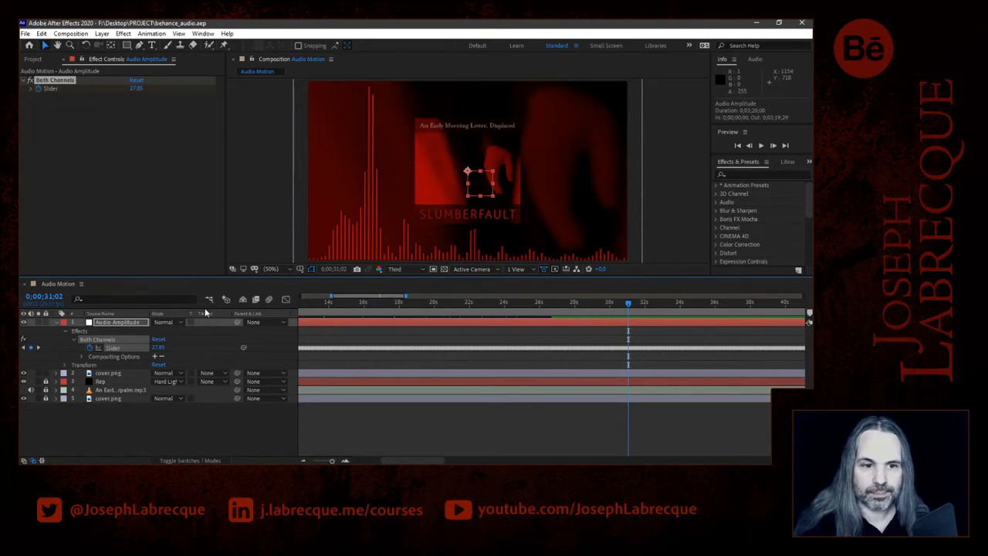
{"action": "left_click", "coordinate": [104, 375]}
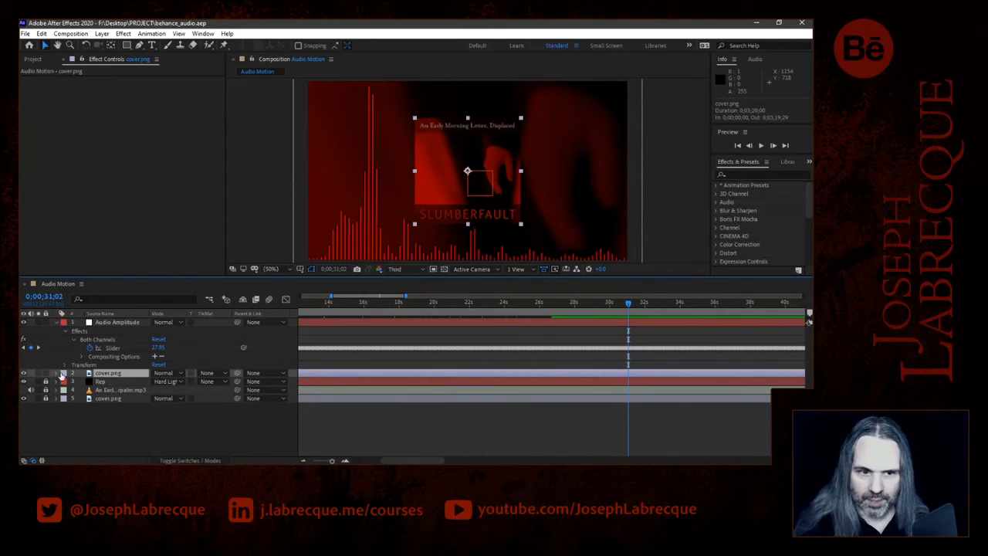
{"action": "left_click", "coordinate": [59, 375]}
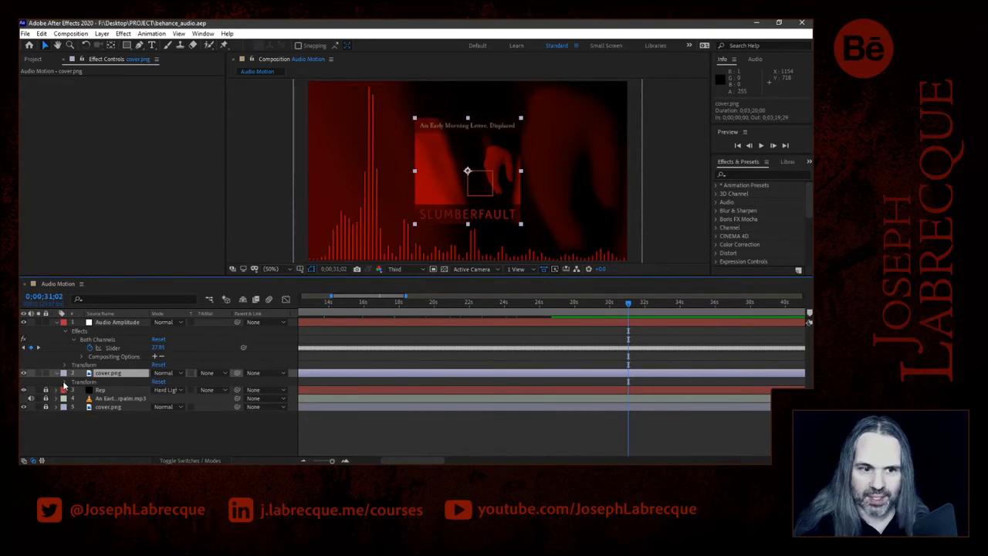
{"action": "left_click", "coordinate": [68, 382]}
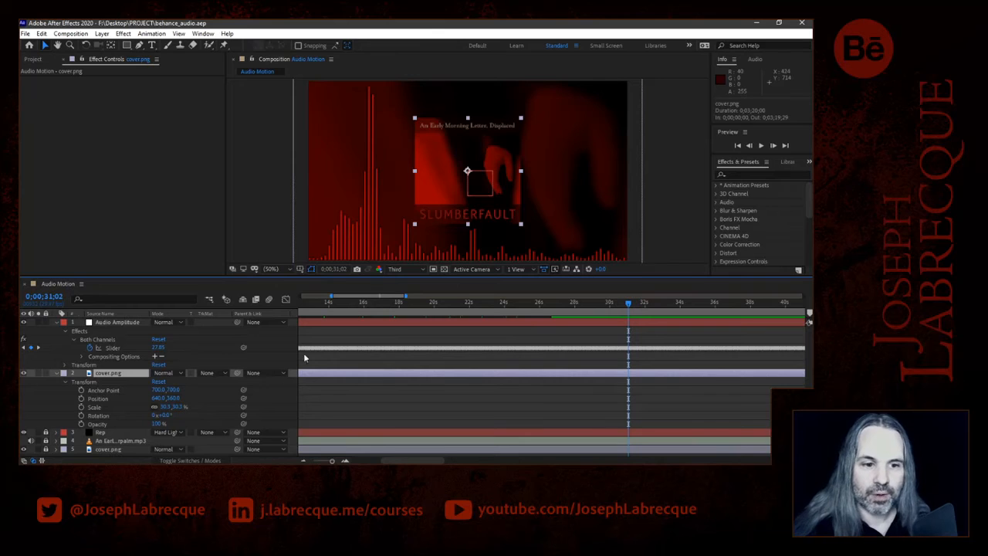
Add an expression to the upper cover.png layer's Scale and link it to Audio Amplitude's Both Channels slider.
{"action": "left_click", "coordinate": [114, 405]}
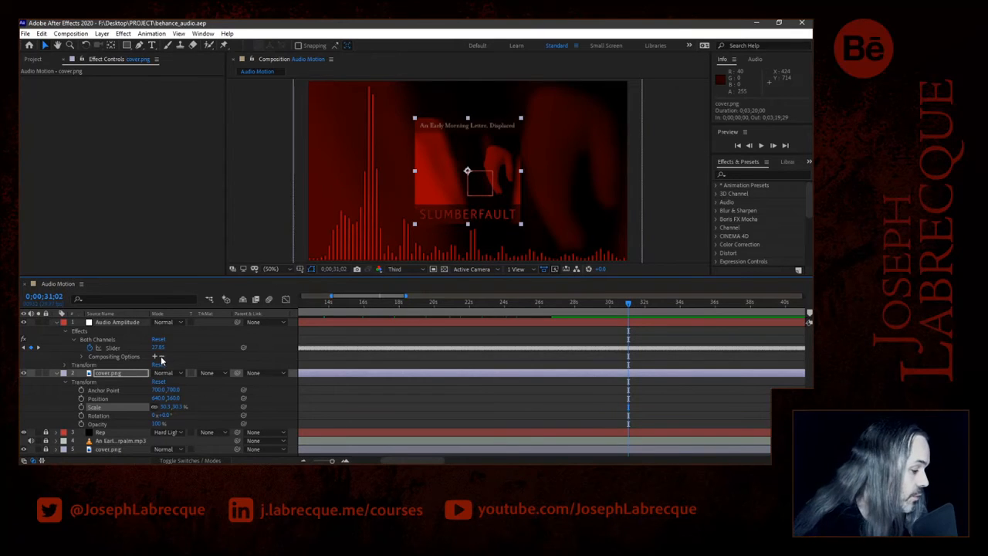
{"action": "left_click", "coordinate": [81, 408], "text": "alt"}
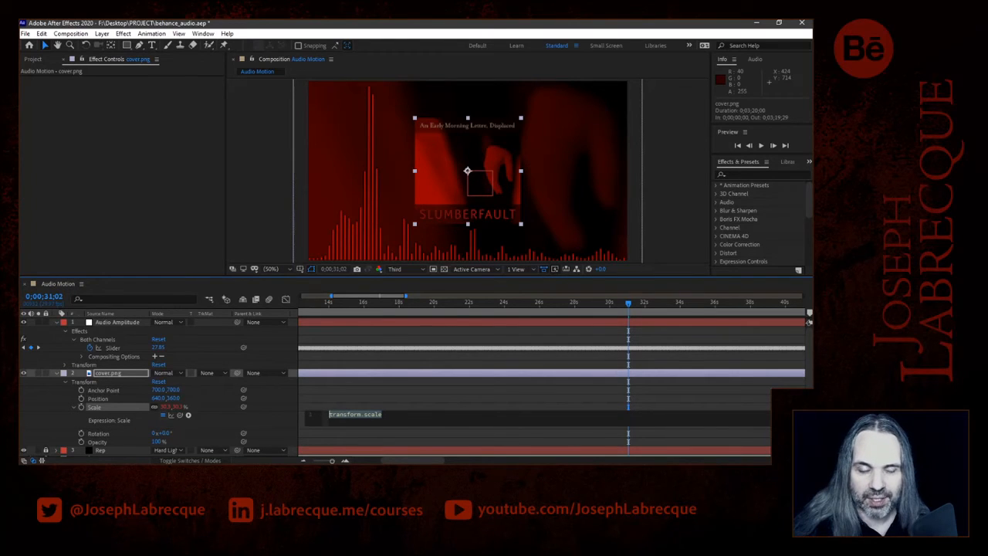
{"action": "left_click", "coordinate": [389, 415]}
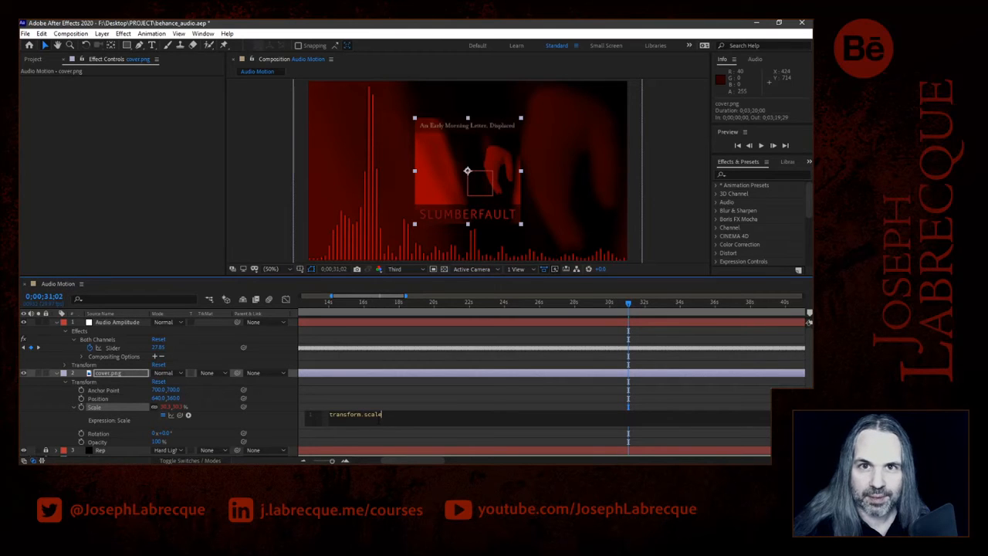
{"action": "left_click_drag", "start_coordinate": [627, 303], "coordinate": [653, 305]}
{"action": "key", "text": "space"}
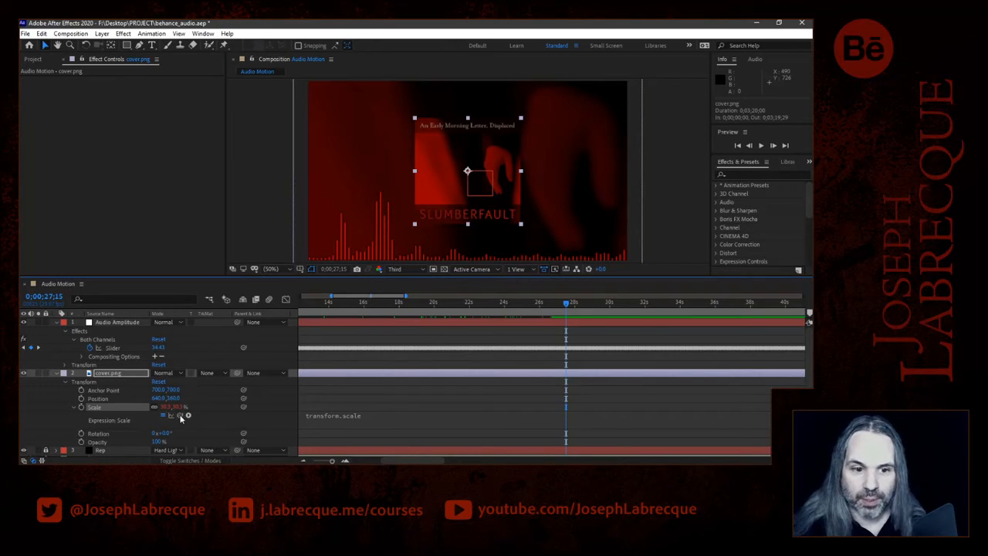
{"action": "left_click_drag", "start_coordinate": [179, 413], "coordinate": [112, 351]}
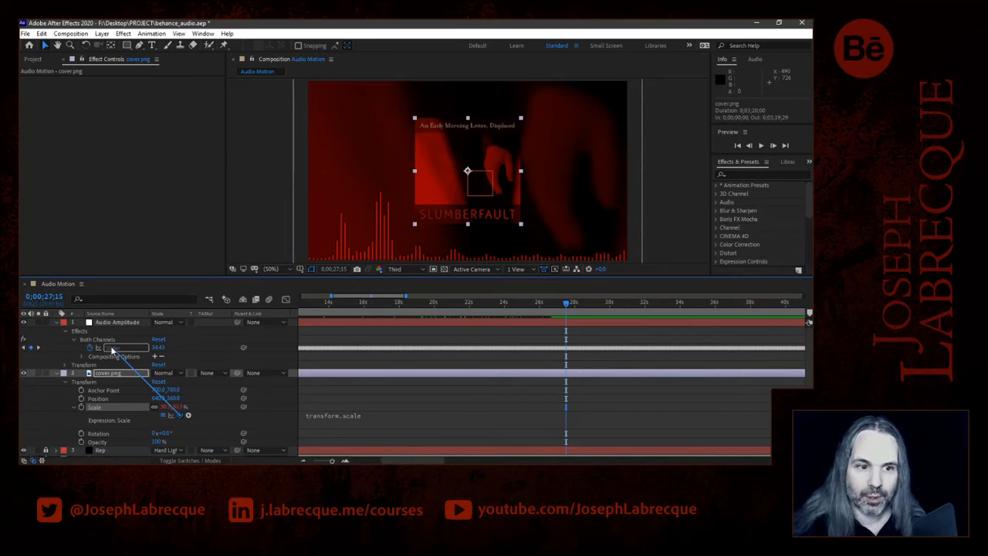
{"action": "left_click_drag", "start_coordinate": [112, 351], "coordinate": [111, 351]}
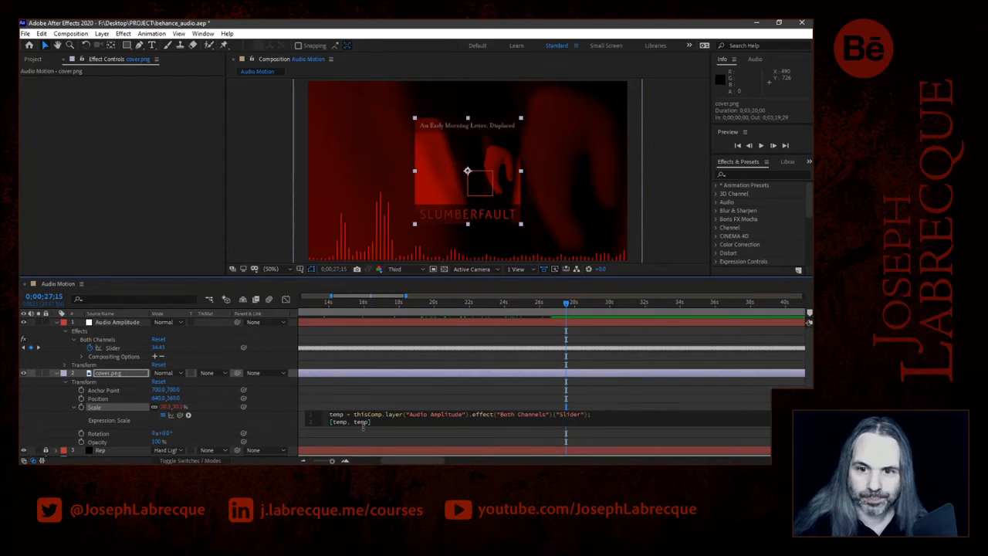
Play the composition from the start and again from about 34 seconds to check the cover's scaling, and return to the first frame.
{"action": "left_click_drag", "start_coordinate": [567, 306], "coordinate": [289, 315]}
{"action": "key", "text": "space"}
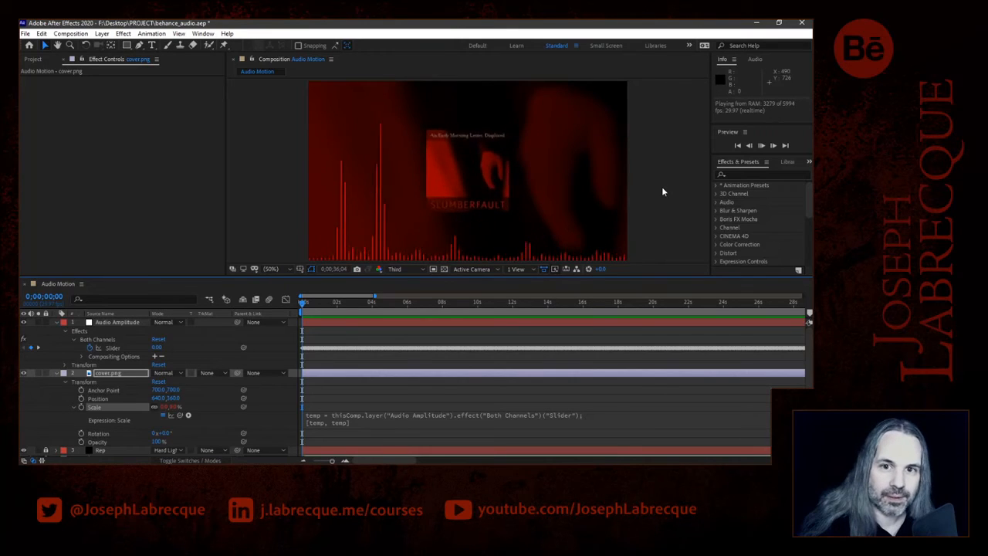
{"action": "key", "text": "space"}
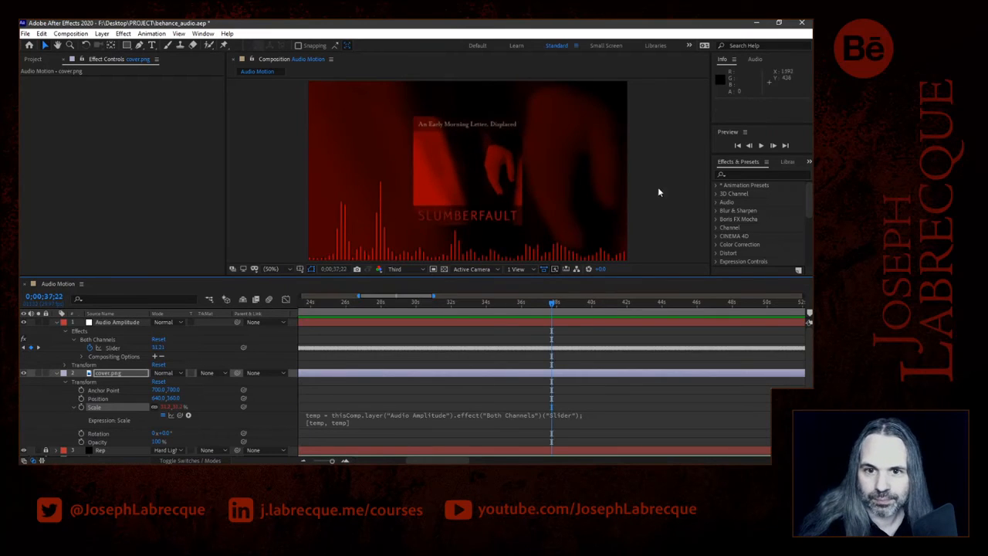
{"action": "key", "text": "space"}
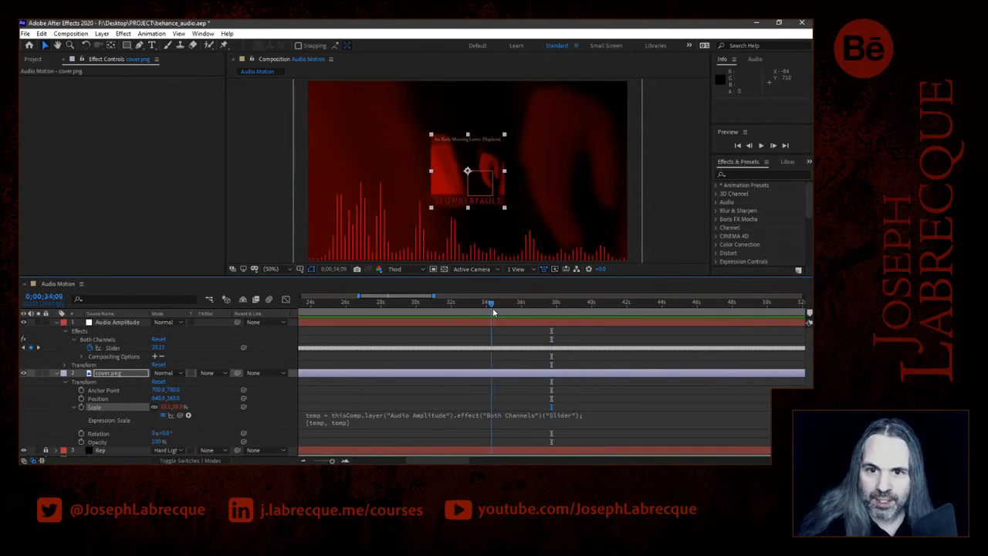
{"action": "key", "text": "space"}
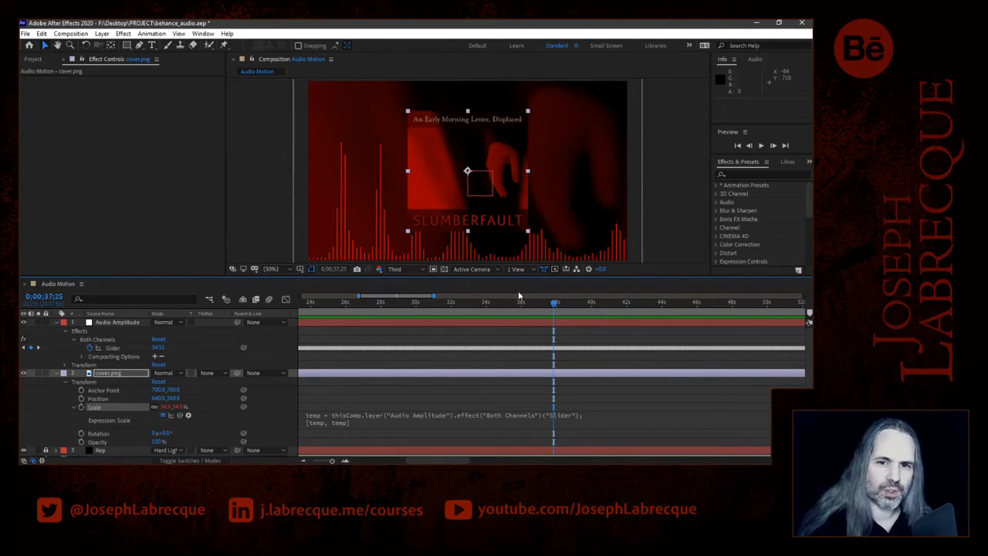
{"action": "left_click_drag", "start_coordinate": [554, 303], "coordinate": [256, 299]}
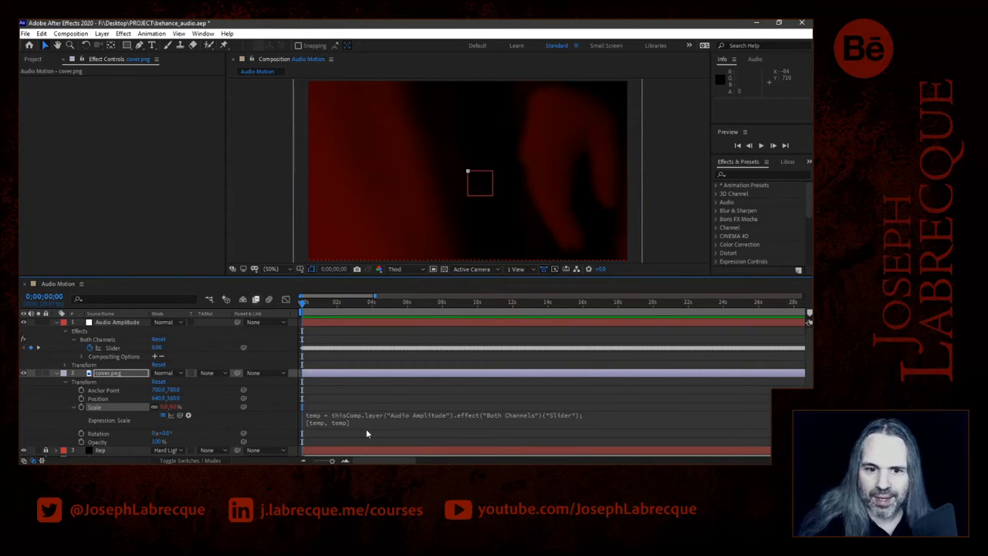
Append +[10,10] to [temp, temp] in the cover's Scale expression and apply it.
{"action": "left_click", "coordinate": [376, 425]}
{"action": "left_click", "coordinate": [376, 423]}
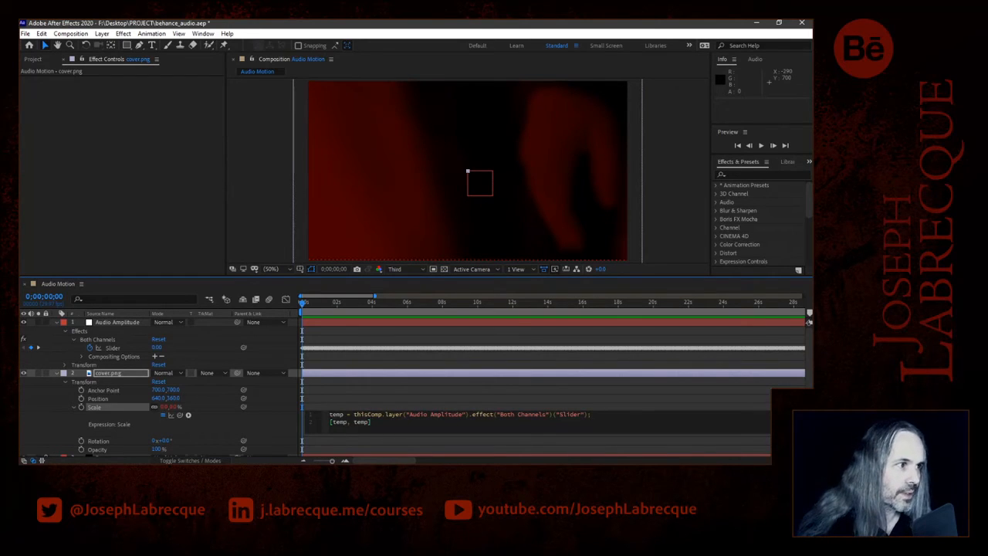
{"action": "key", "text": "alt+Tab"}
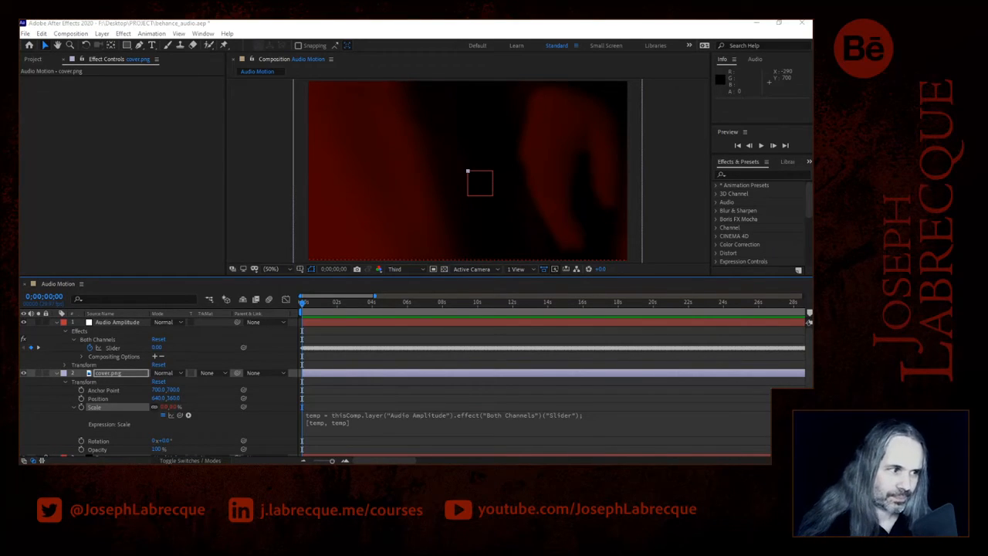
{"action": "left_click", "coordinate": [367, 427]}
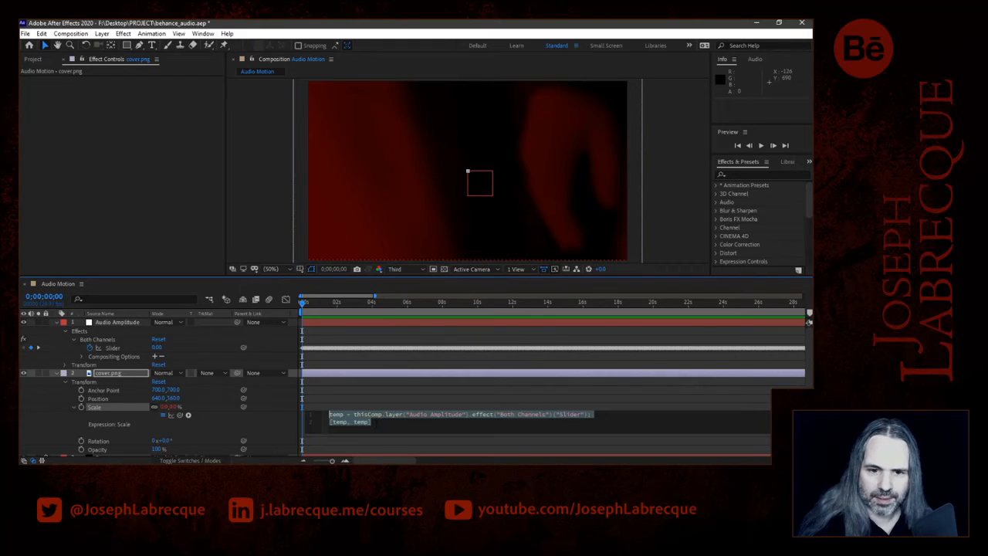
{"action": "left_click", "coordinate": [386, 423]}
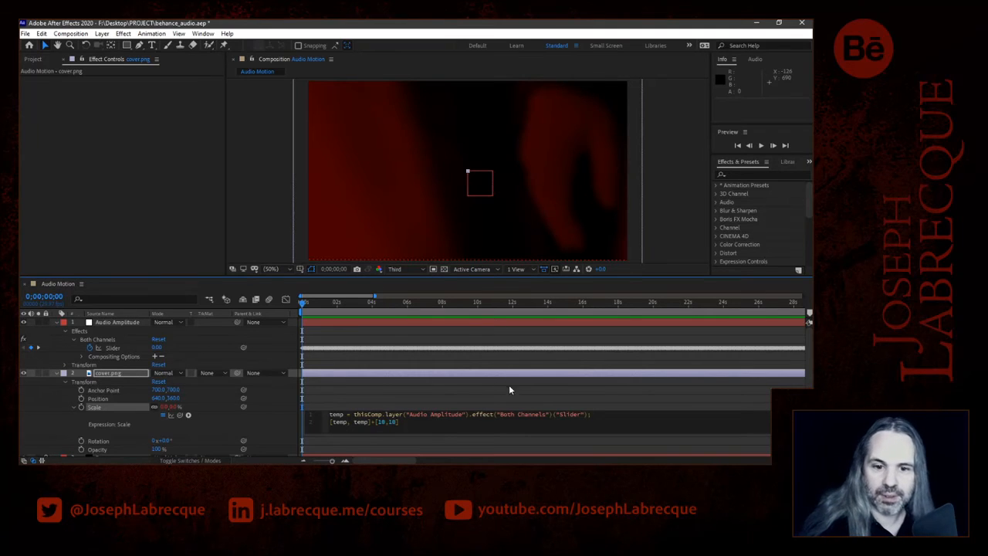
{"action": "left_click", "coordinate": [270, 422]}
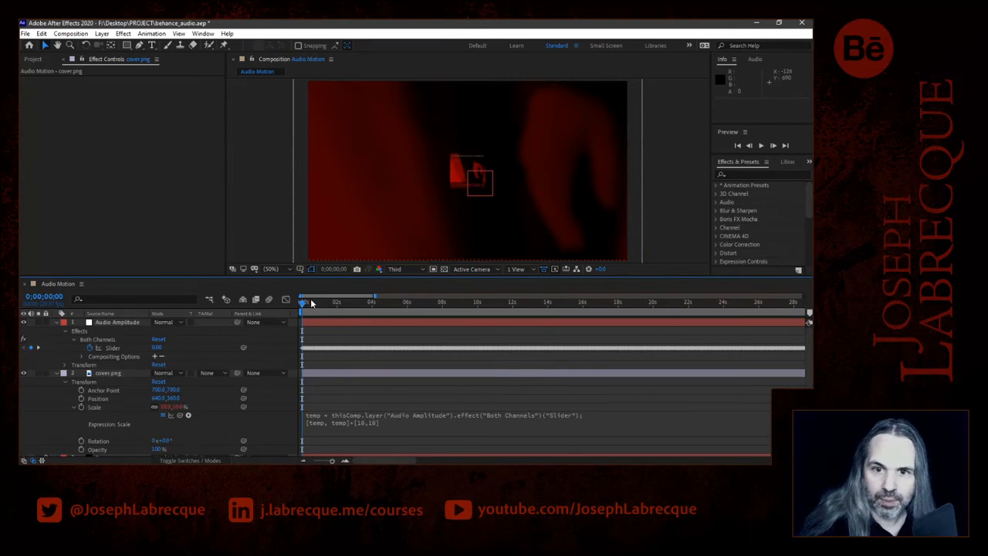
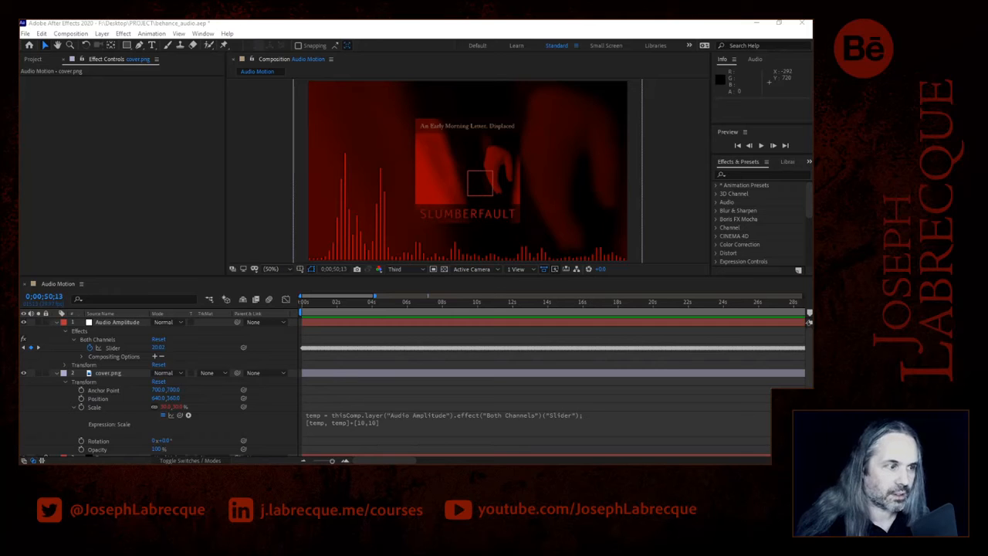
Give the Both Channels slider on Audio Amplitude the expression ease(value,30,40,0,20).
{"action": "left_click_drag", "start_coordinate": [371, 303], "coordinate": [463, 302]}
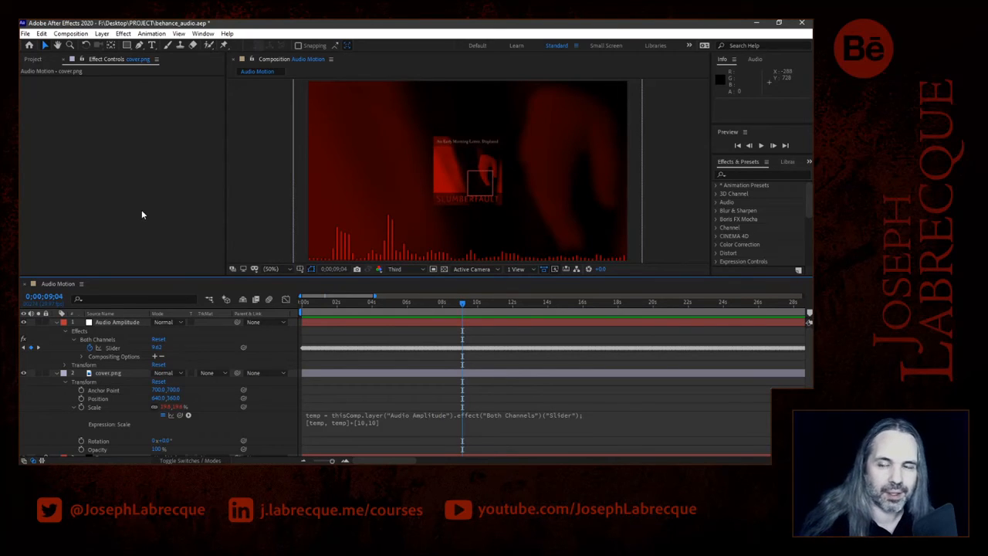
{"action": "left_click", "coordinate": [112, 323]}
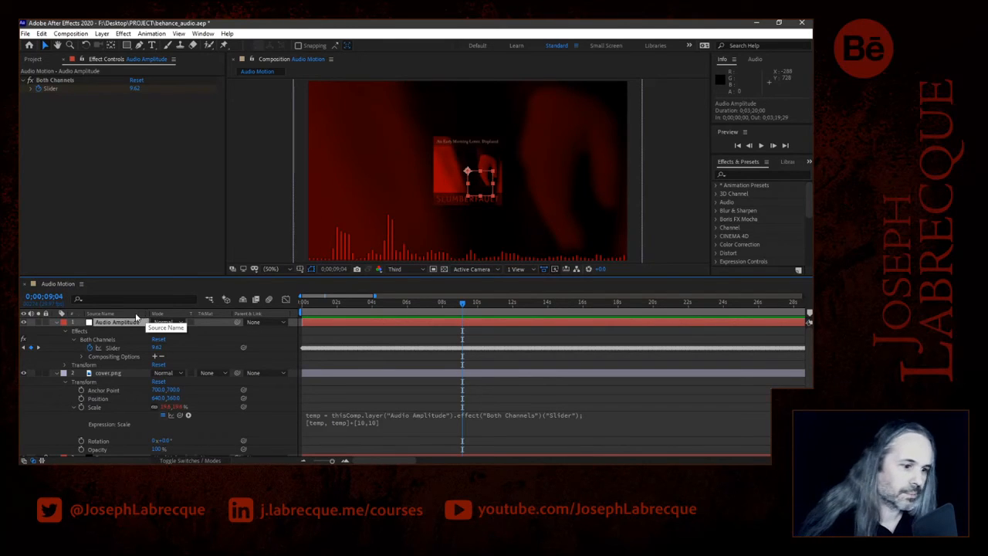
{"action": "left_click", "coordinate": [90, 349], "text": "alt"}
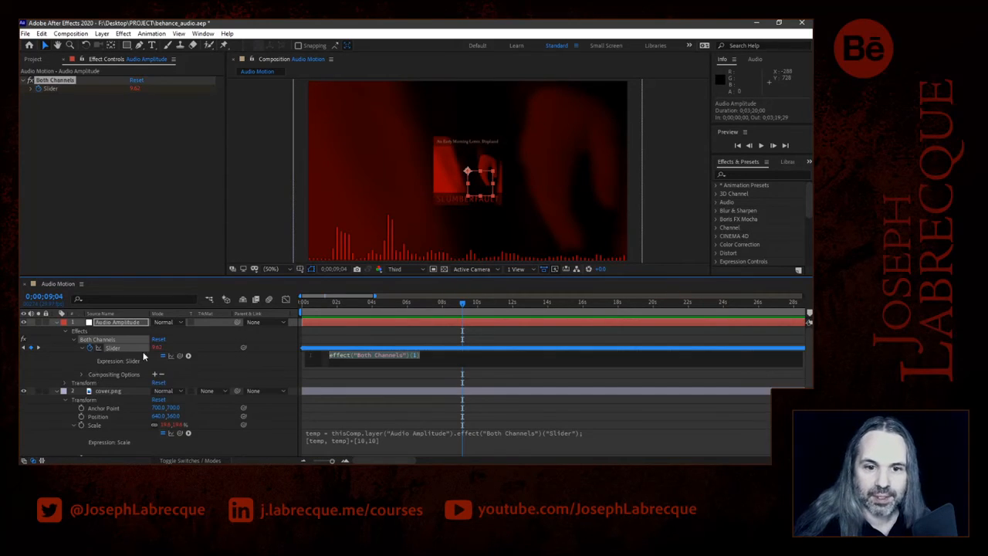
{"action": "left_click", "coordinate": [402, 364]}
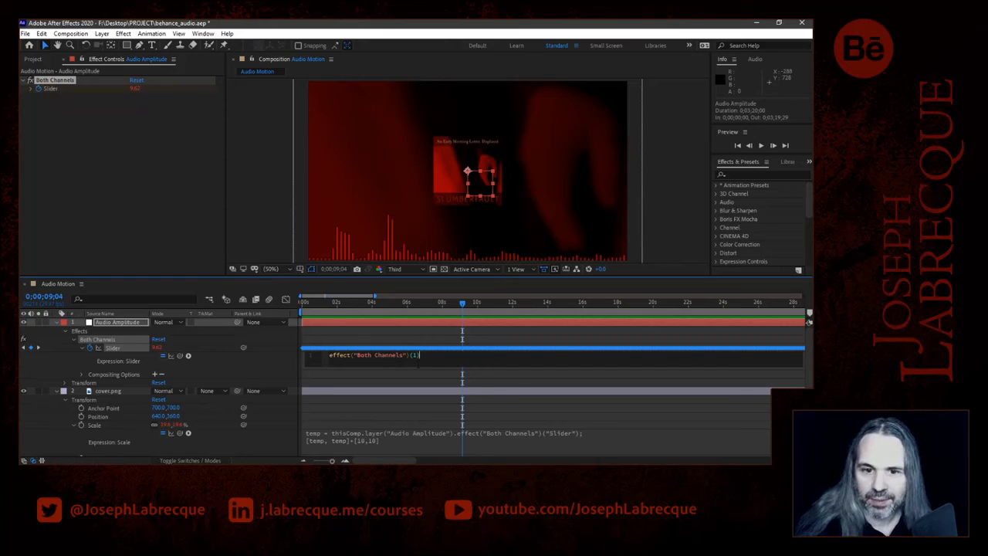
{"action": "key", "text": "ctrl+a"}
{"action": "type", "text": "ease(value,30,40,0,20)"}
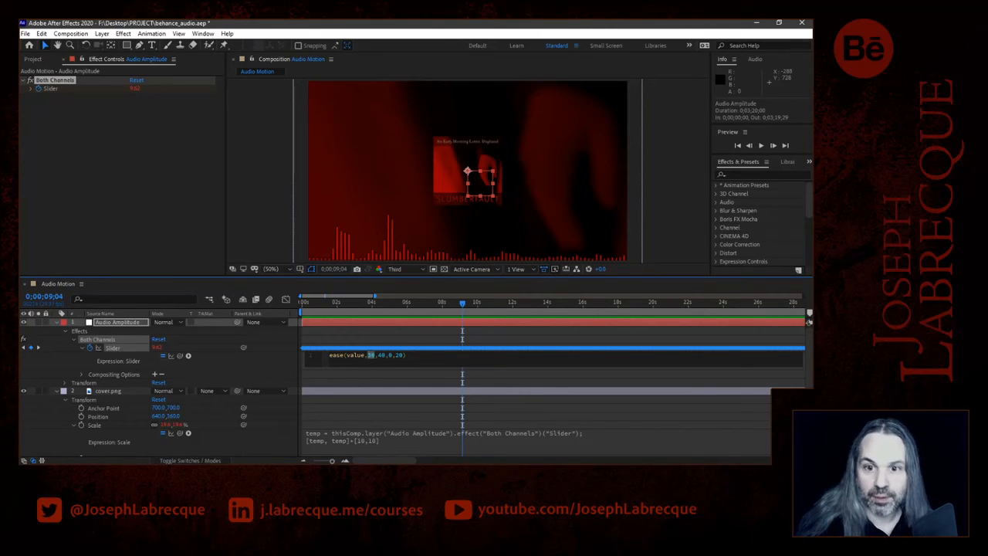
{"action": "double_click", "coordinate": [381, 356]}
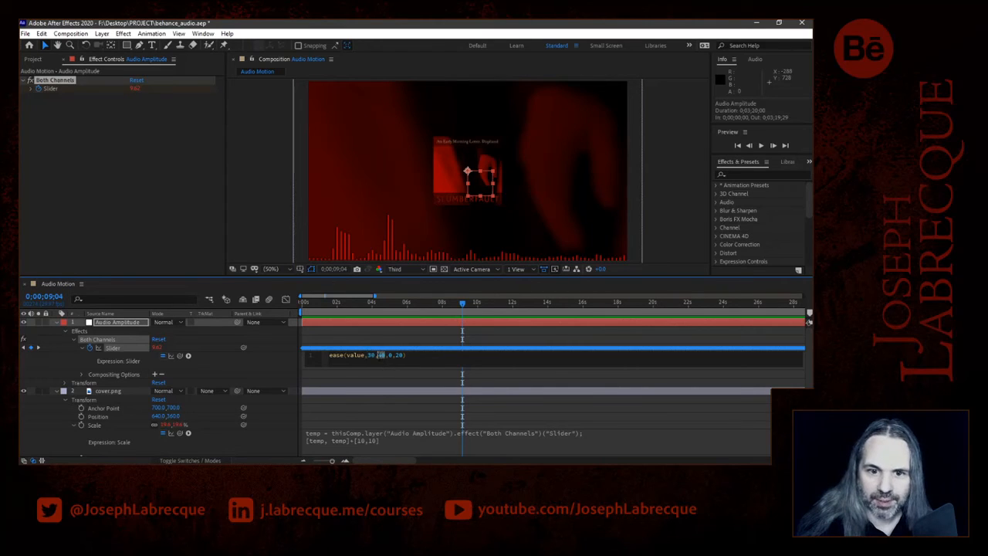
{"action": "type", "text": "40"}
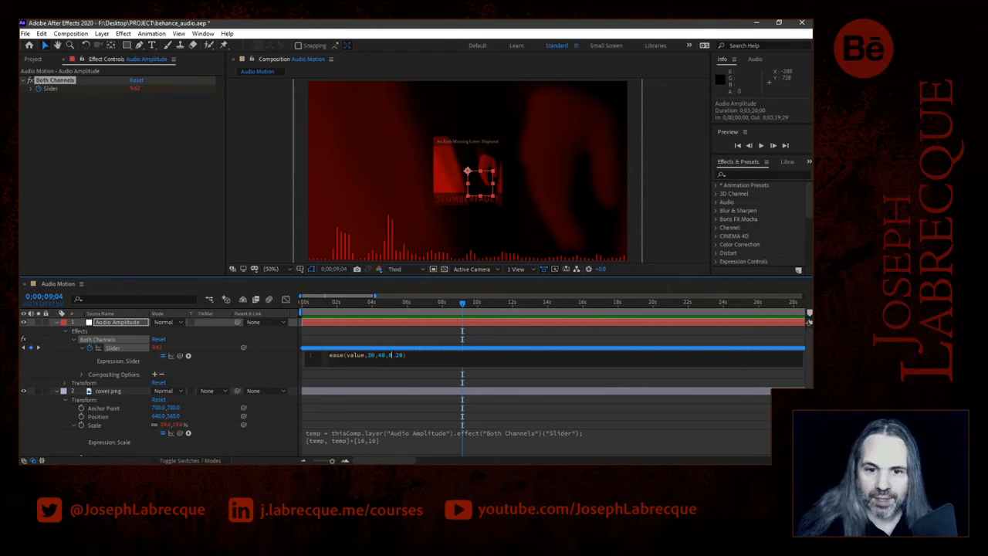
{"action": "double_click", "coordinate": [381, 355]}
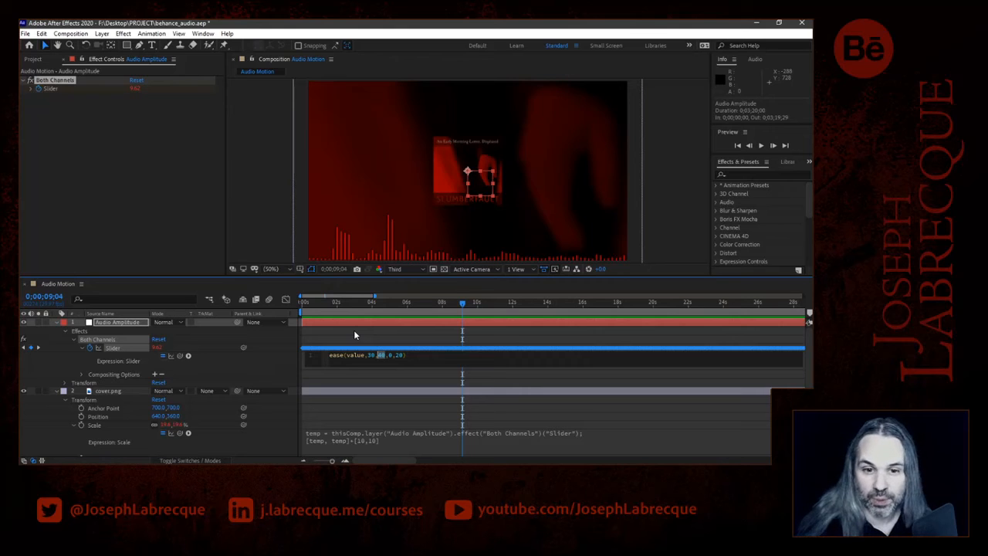
{"action": "left_click", "coordinate": [406, 353]}
Preview the eased cover animation from about 3 seconds and again from 0;00;25;00.
{"action": "left_click_drag", "start_coordinate": [405, 304], "coordinate": [367, 325]}
{"action": "key", "text": "space"}
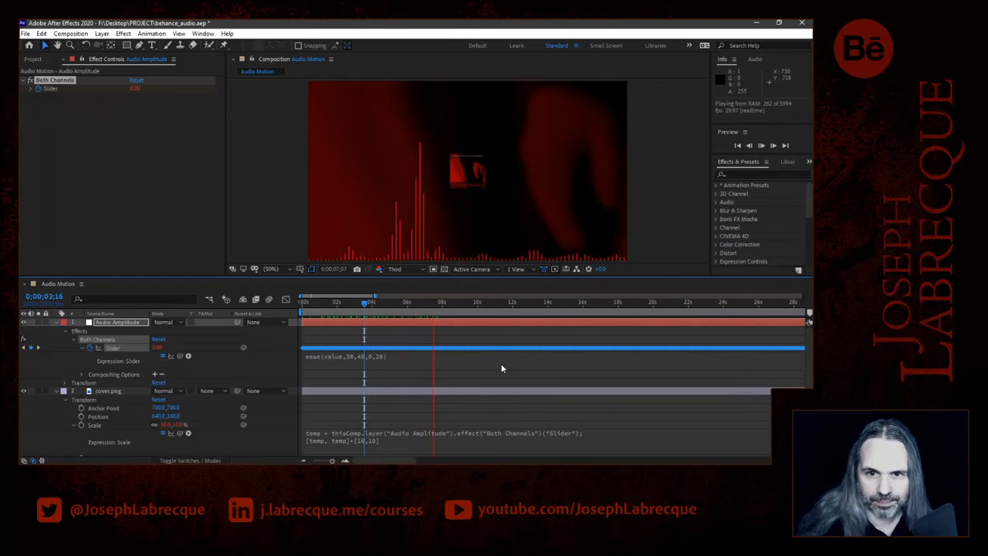
{"action": "left_click", "coordinate": [740, 303]}
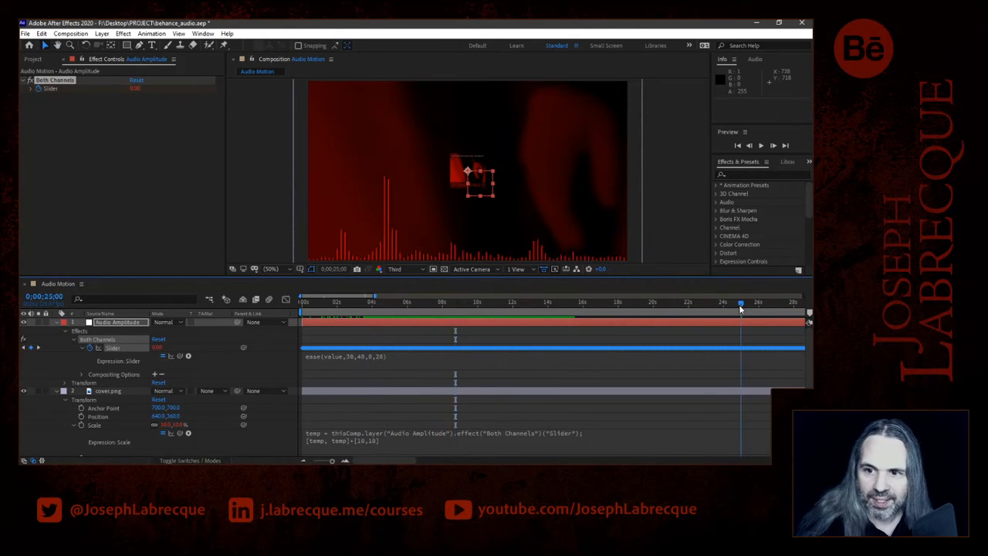
{"action": "key", "text": "space"}
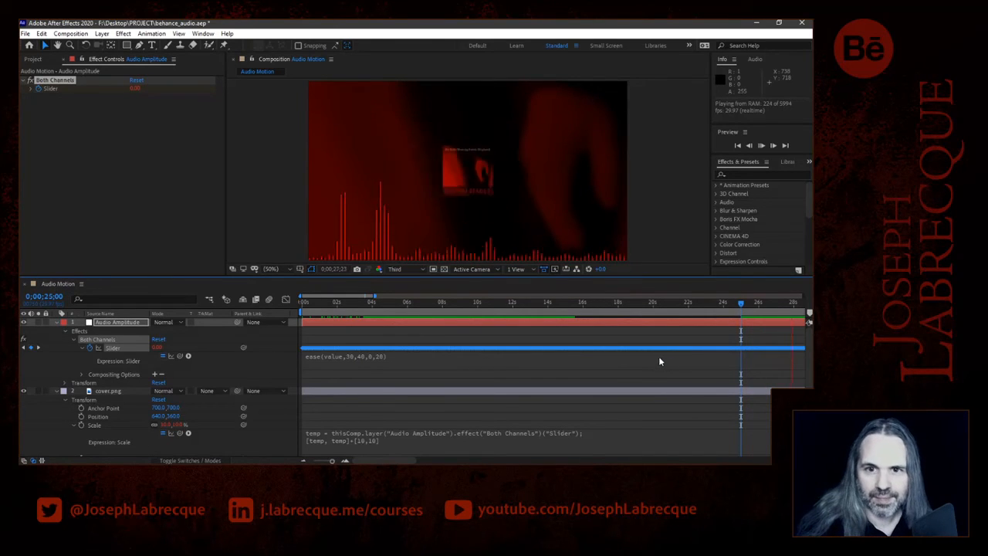
{"action": "key", "text": "space"}
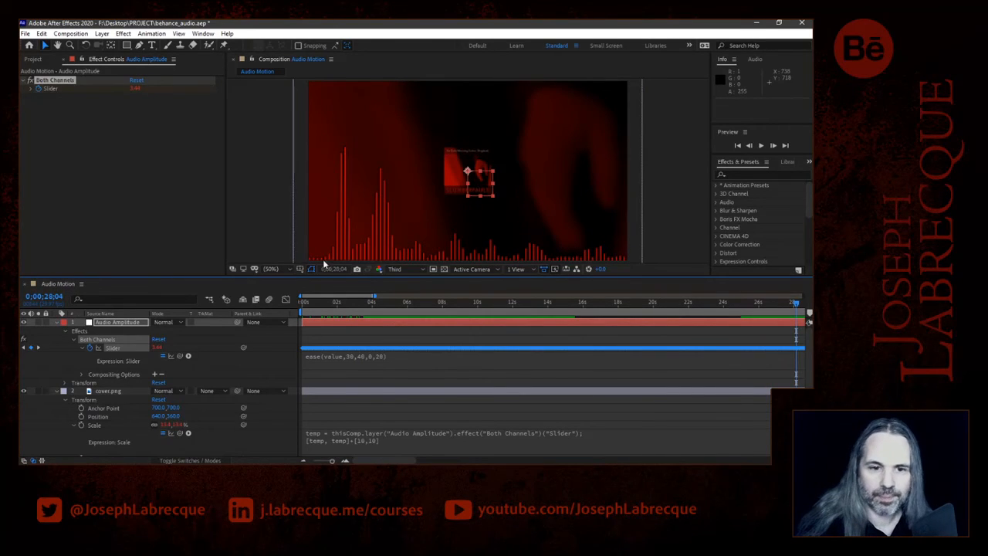
Examine the Both Channels slider's amplitude curve in the Graph Editor, including the stretch after about 24 seconds.
{"action": "left_click", "coordinate": [286, 300]}
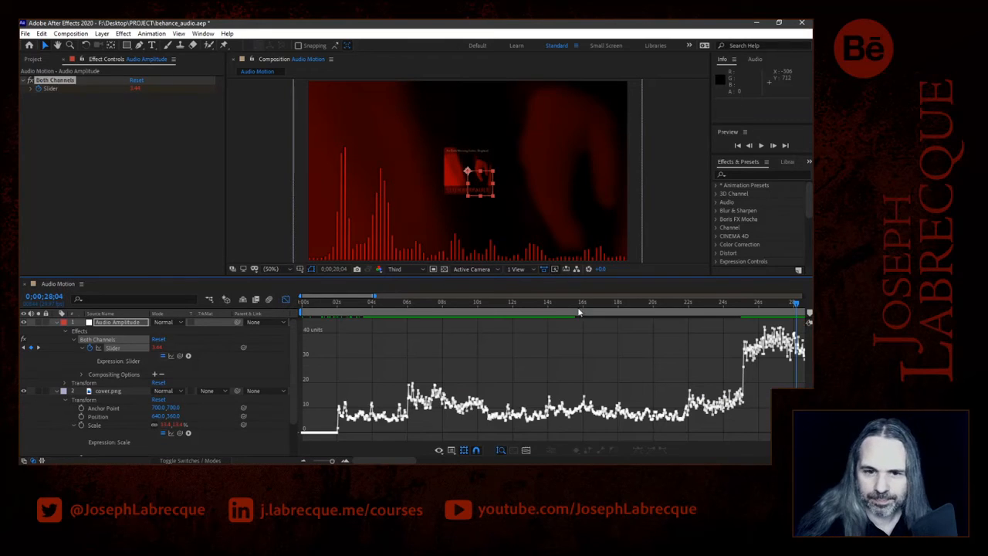
{"action": "left_click_drag", "start_coordinate": [379, 460], "coordinate": [433, 461]}
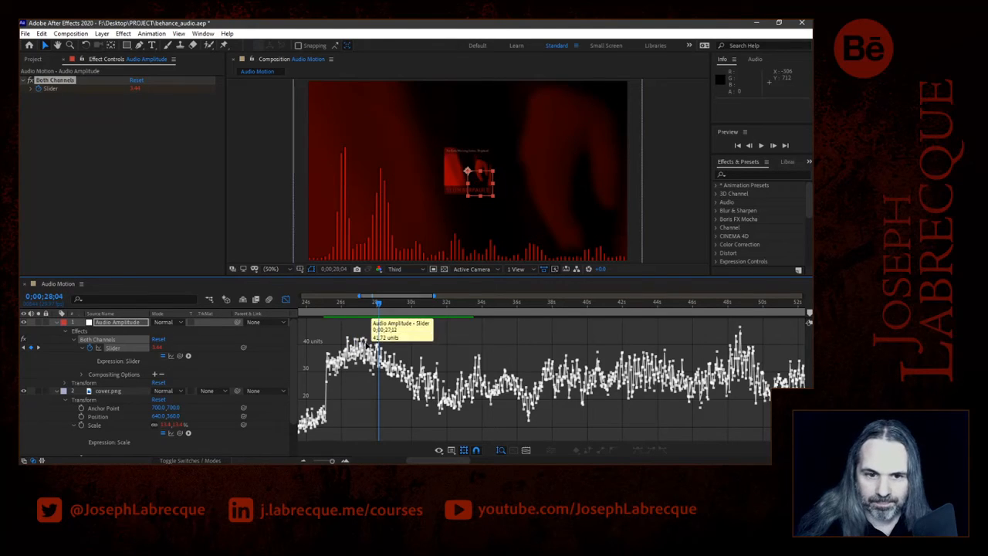
{"action": "left_click", "coordinate": [286, 299]}
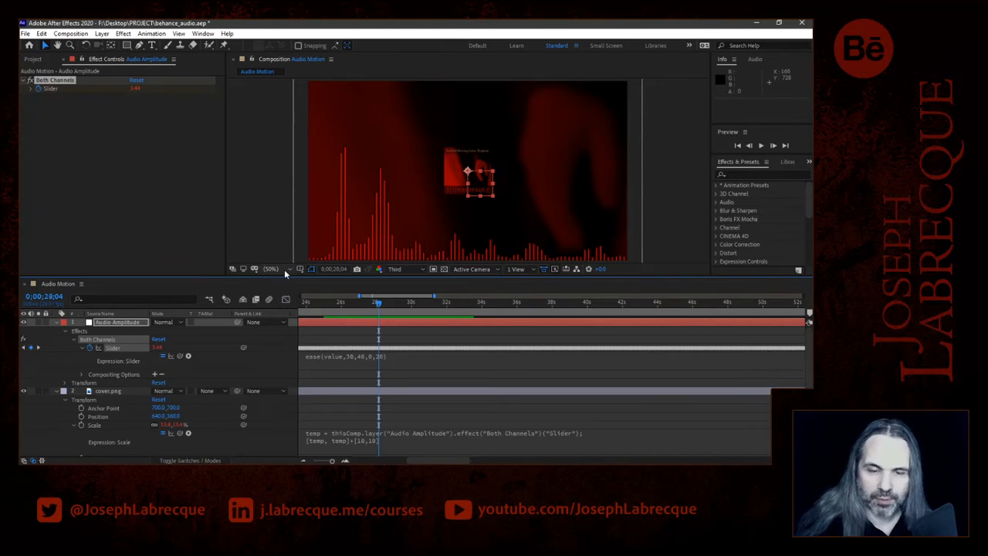
Change the input range in the slider's ease expression to 20 and 30, giving ease(value,20,30,0,20).
{"action": "left_click", "coordinate": [358, 357]}
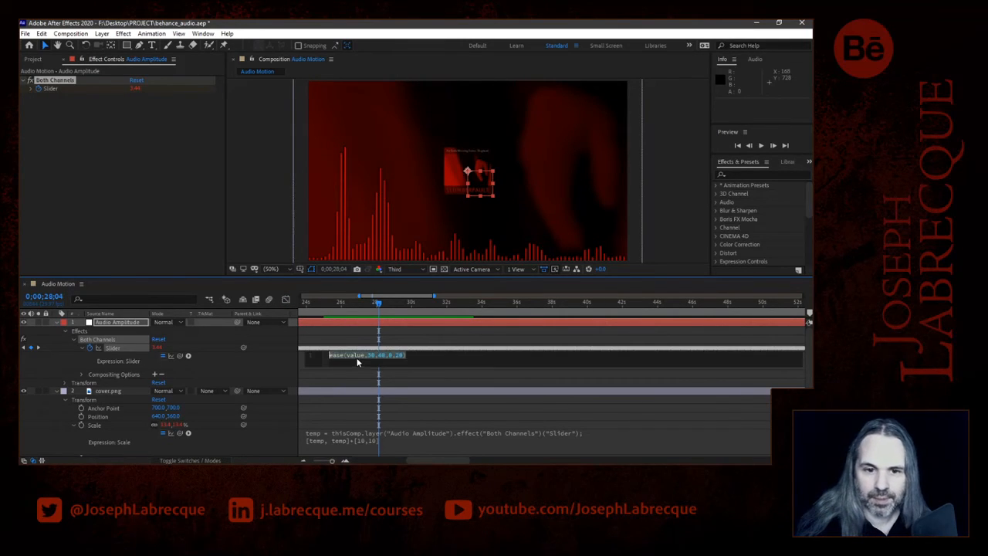
{"action": "left_click", "coordinate": [369, 355]}
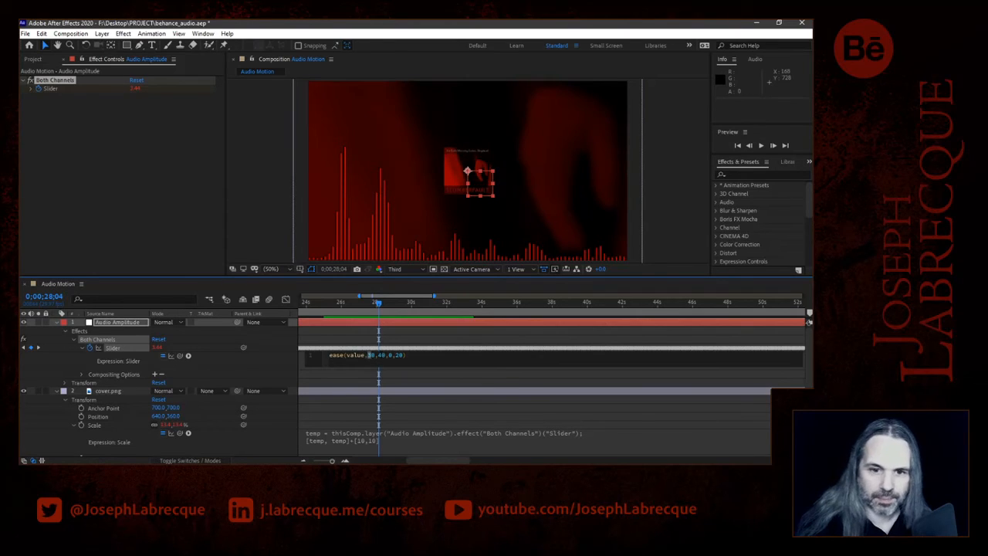
{"action": "type", "text": "2"}
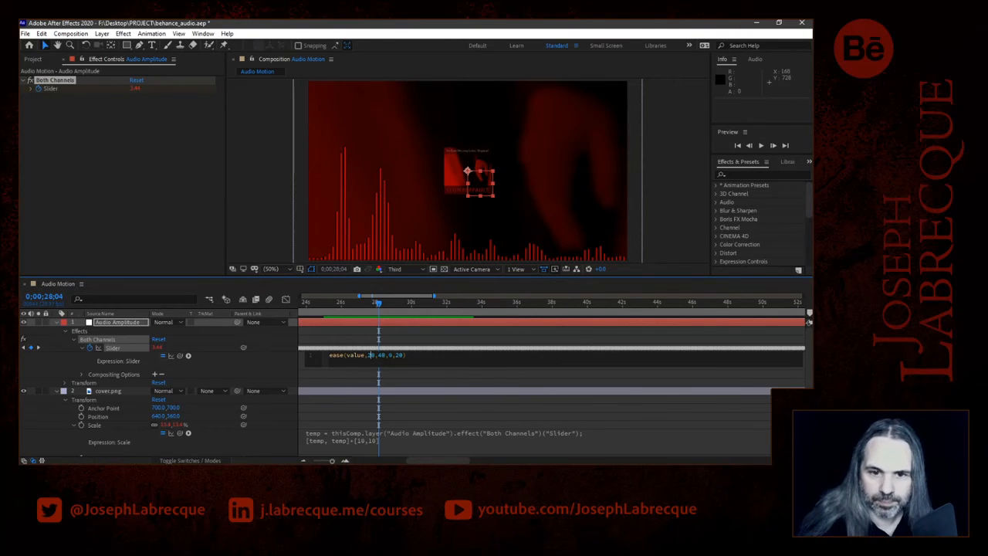
{"action": "double_click", "coordinate": [381, 356]}
{"action": "type", "text": "3"}
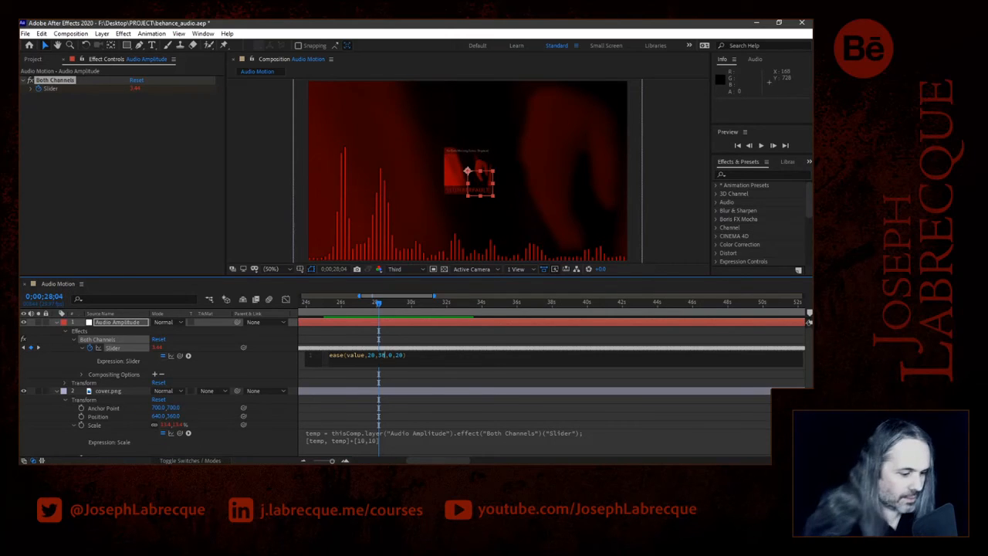
{"action": "type", "text": "0"}
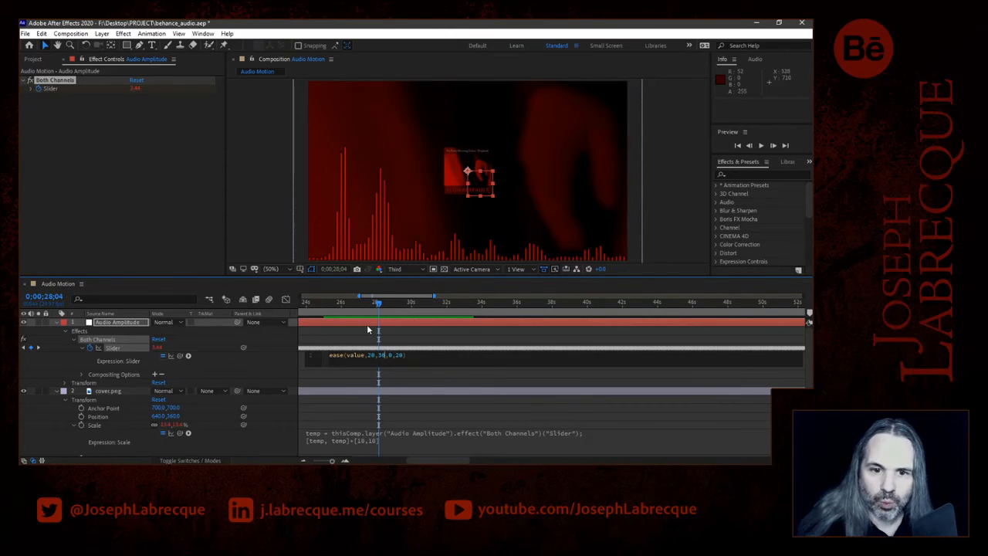
Preview the cover's scaling from 0;00;14;04 and again from 0;00;16;22, and move the current time to 0;00;12;27.
{"action": "left_click_drag", "start_coordinate": [380, 305], "coordinate": [549, 302]}
{"action": "key", "text": "space"}
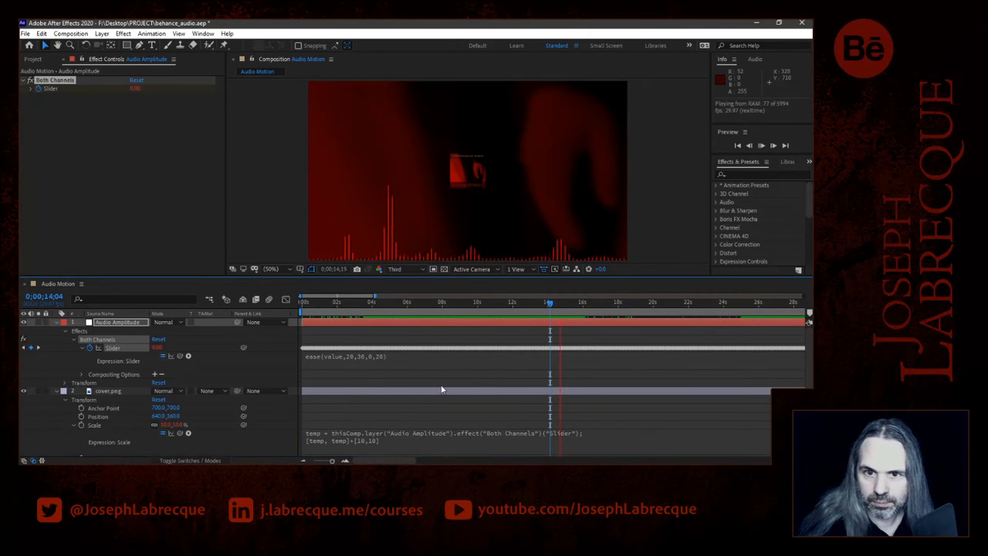
{"action": "key", "text": "space"}
{"action": "key", "text": "space"}
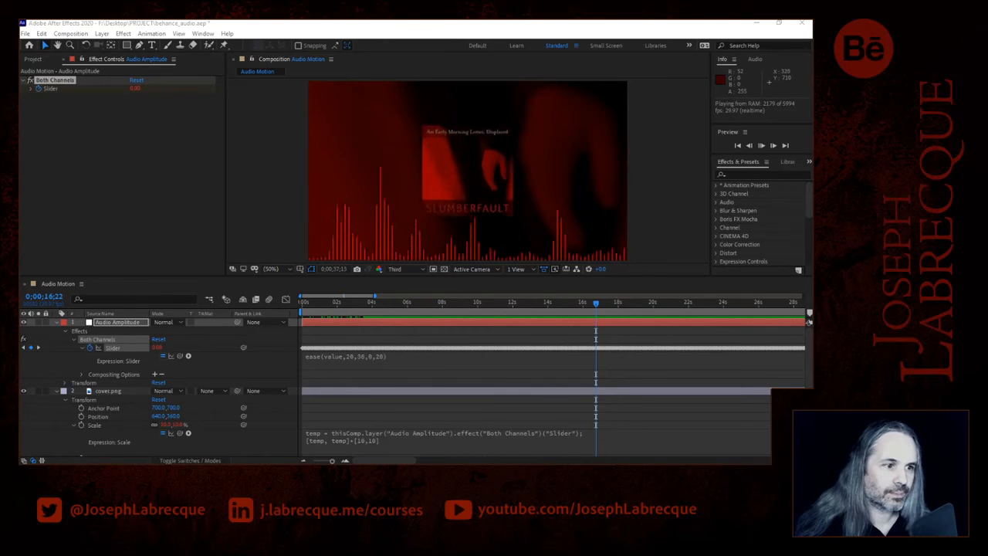
{"action": "left_click", "coordinate": [544, 301]}
{"action": "left_click", "coordinate": [509, 302]}
{"action": "left_click_drag", "start_coordinate": [508, 294], "coordinate": [528, 294]}
Lower the minimum input value in the slider's ease expression to 10, giving ease(value,10,30,0,20).
{"action": "left_click", "coordinate": [361, 355]}
{"action": "left_click", "coordinate": [362, 356]}
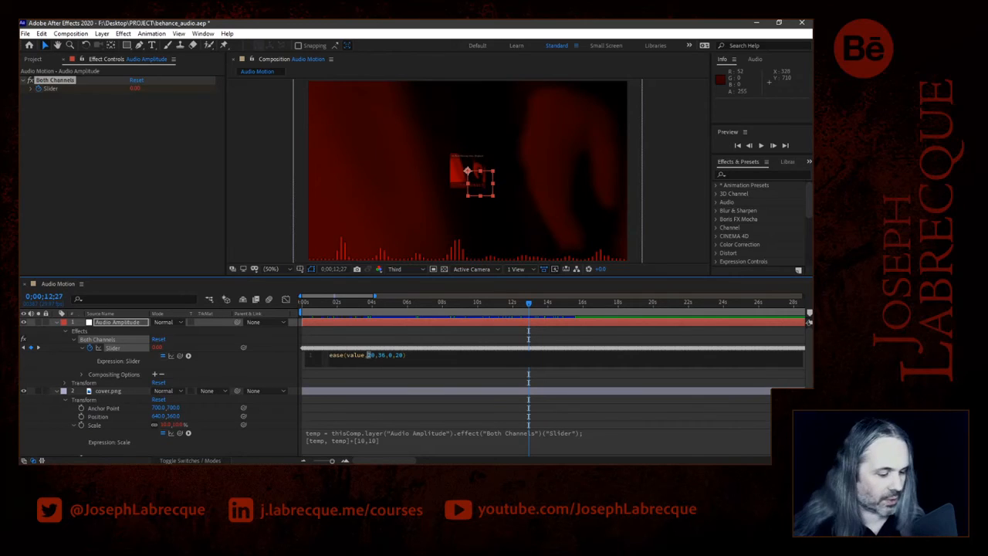
{"action": "double_click", "coordinate": [380, 355]}
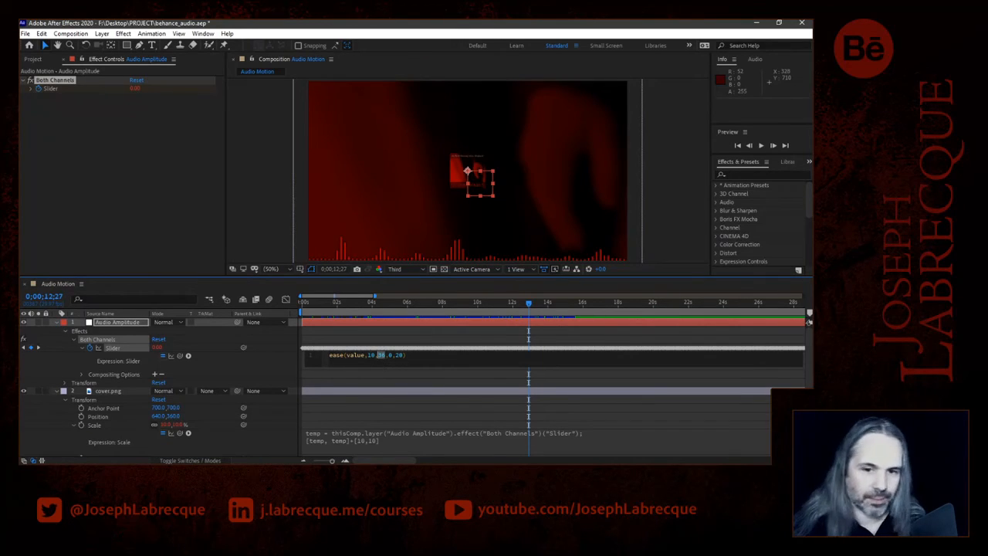
Preview the cover animation from 0;00;03;15 and stop at 0;00;09;01.
{"action": "left_click_drag", "start_coordinate": [505, 305], "coordinate": [363, 301]}
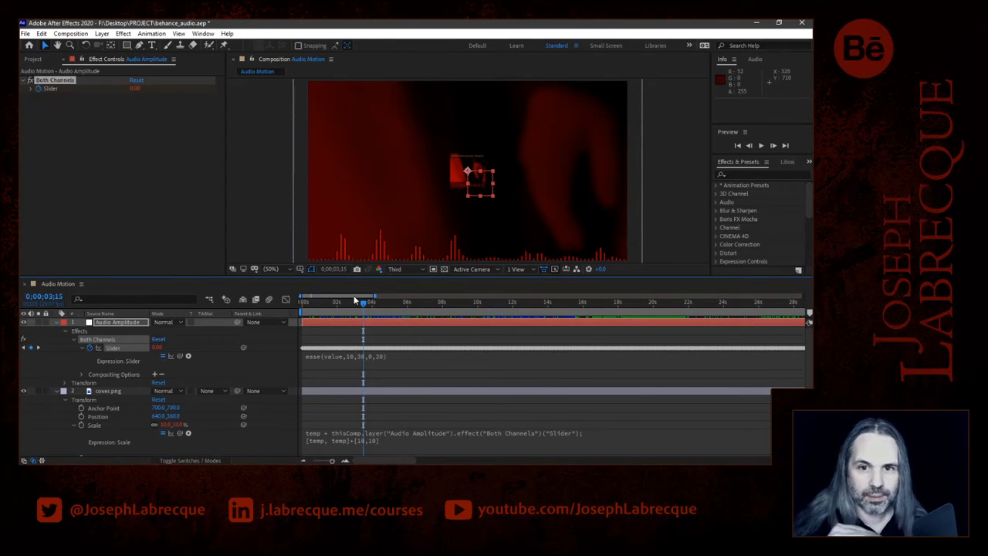
{"action": "key", "text": "space"}
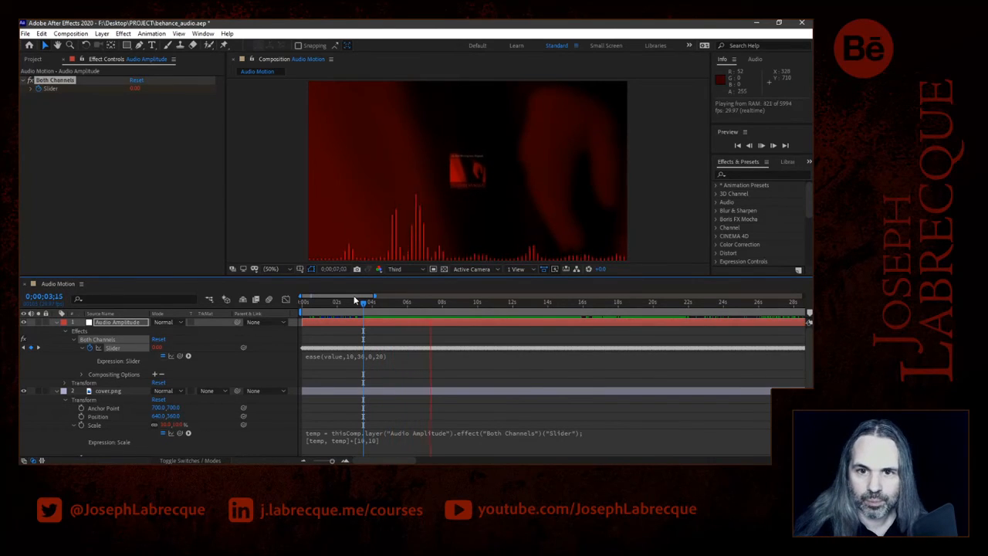
{"action": "key", "text": "space"}
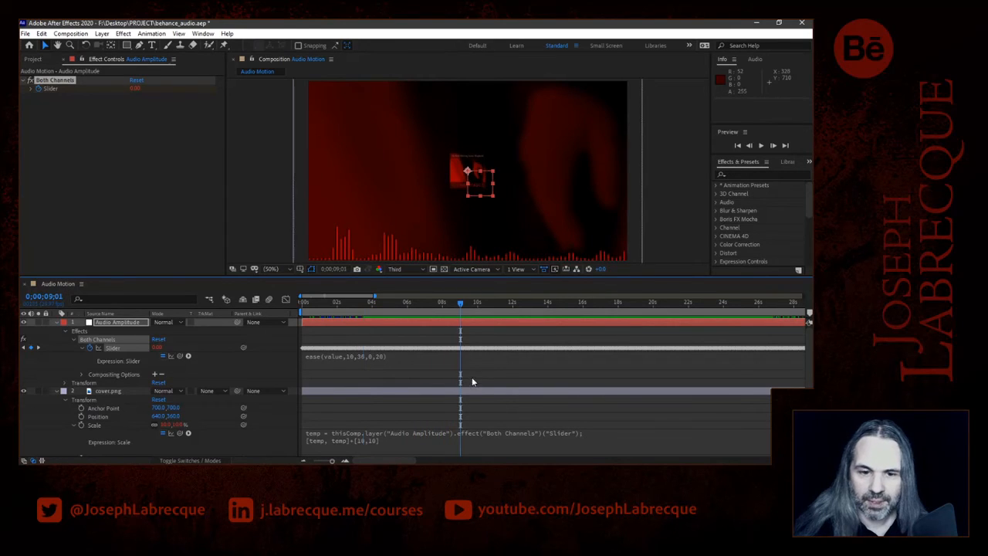
Set the ease's minimum input value to 12 and preview the animation from 0;00;08;05 to about 28 seconds.
{"action": "left_click", "coordinate": [349, 356]}
{"action": "left_click", "coordinate": [377, 355]}
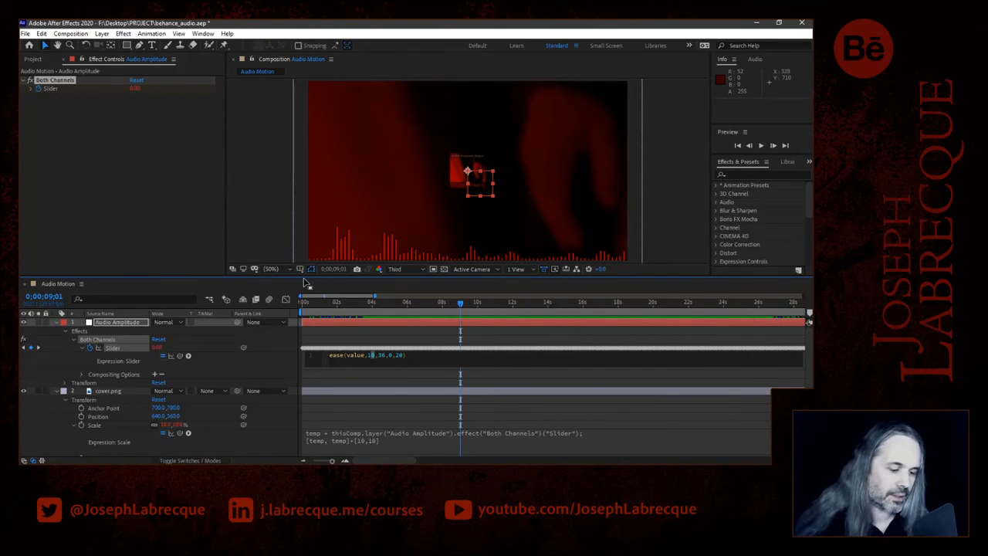
{"action": "left_click", "coordinate": [446, 301]}
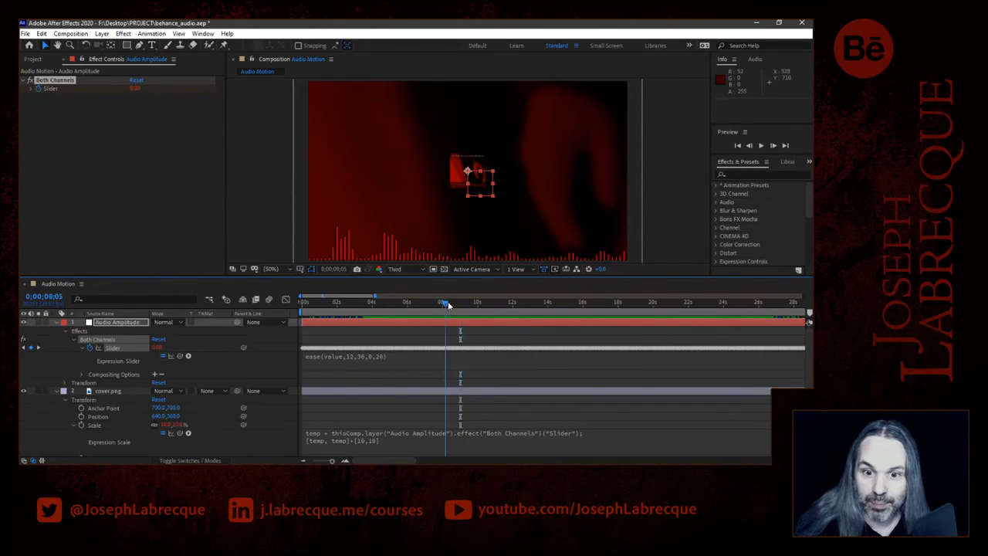
{"action": "key", "text": "space"}
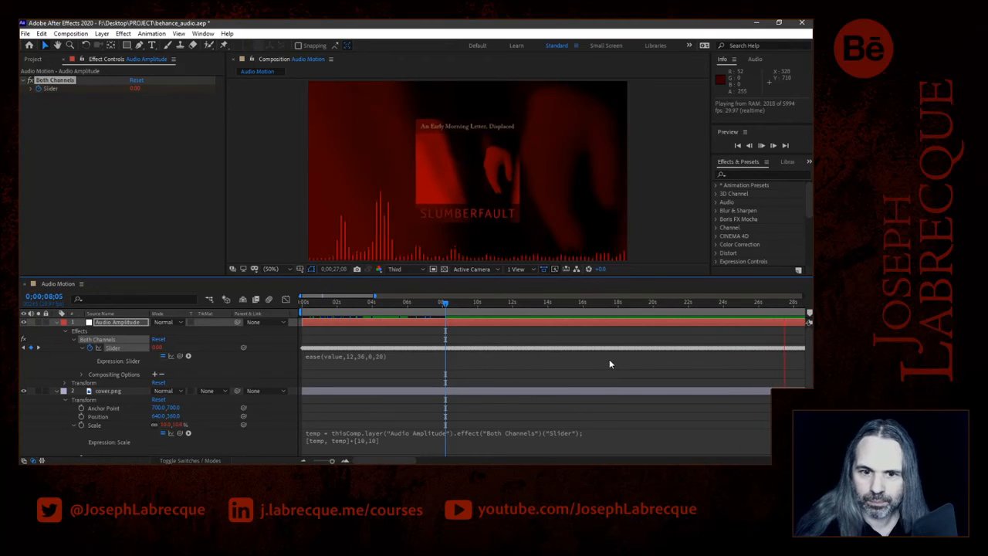
{"action": "key", "text": "space"}
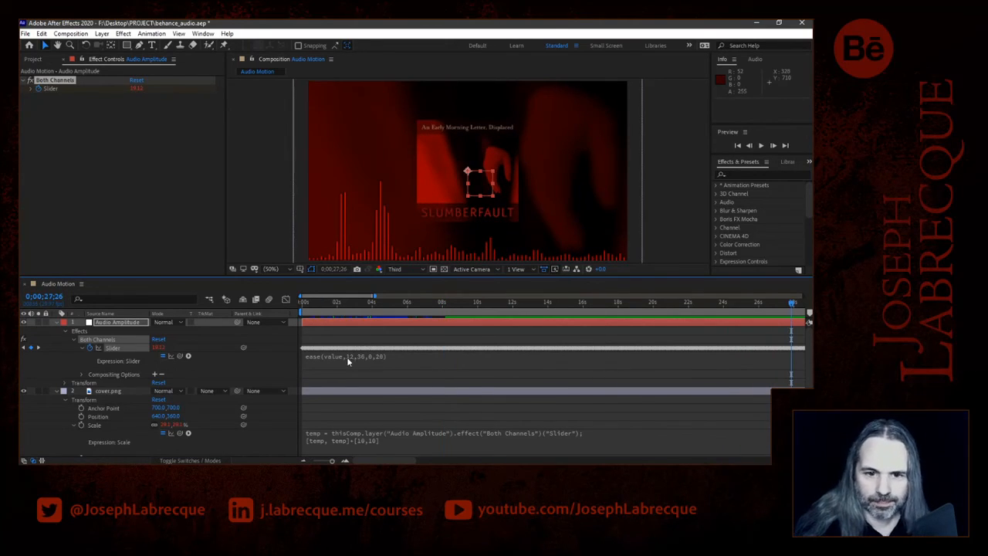
Change the input range in the slider's ease expression to 11 and 42, giving ease(value,11,42,0,20).
{"action": "left_click", "coordinate": [379, 355]}
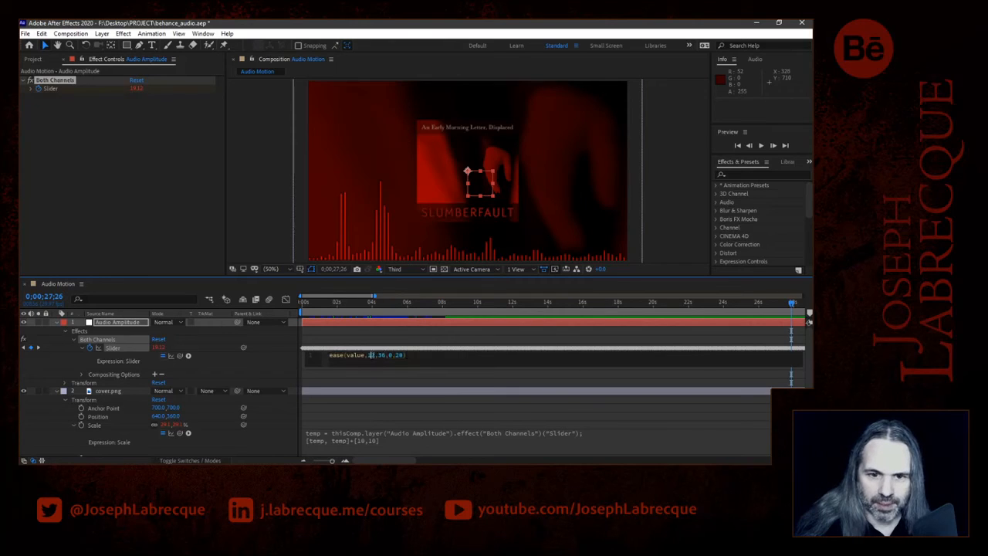
{"action": "type", "text": "11"}
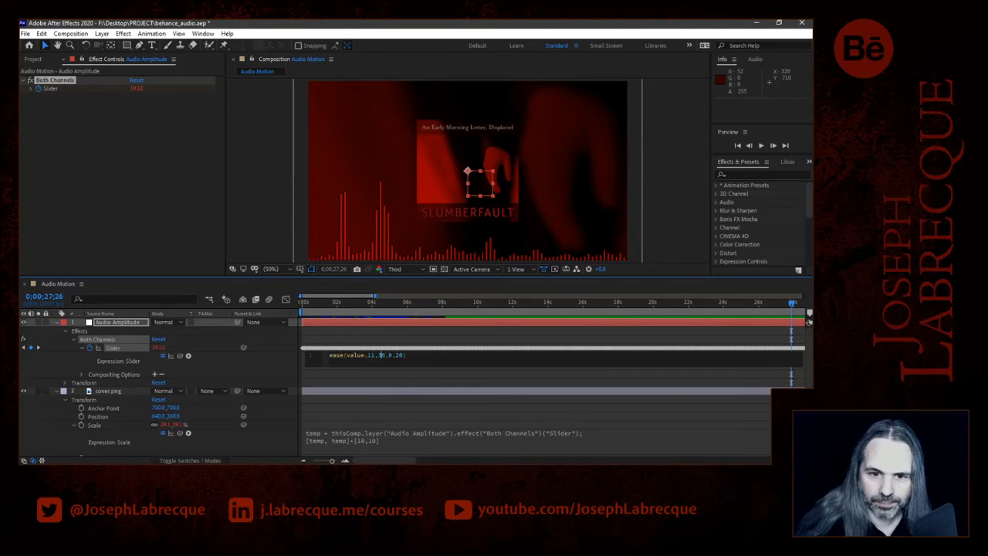
{"action": "type", "text": "2"}
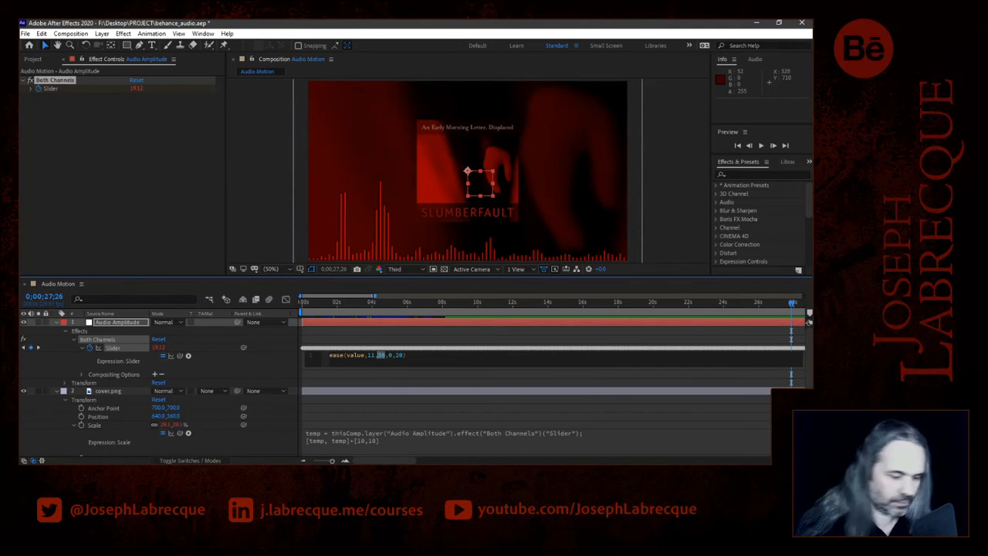
{"action": "key", "text": "BackSpace"}
{"action": "type", "text": "42"}
Preview the cover's scaling from 0;00;04;27 and again from 0;00;26;08.
{"action": "left_click", "coordinate": [553, 301]}
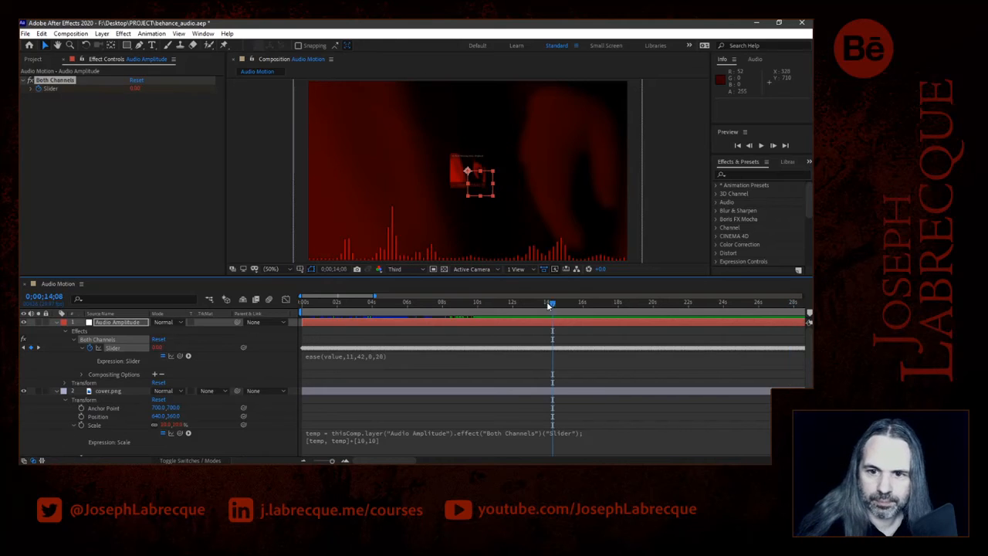
{"action": "left_click", "coordinate": [319, 303]}
{"action": "left_click_drag", "start_coordinate": [318, 307], "coordinate": [396, 311]}
{"action": "key", "text": "space"}
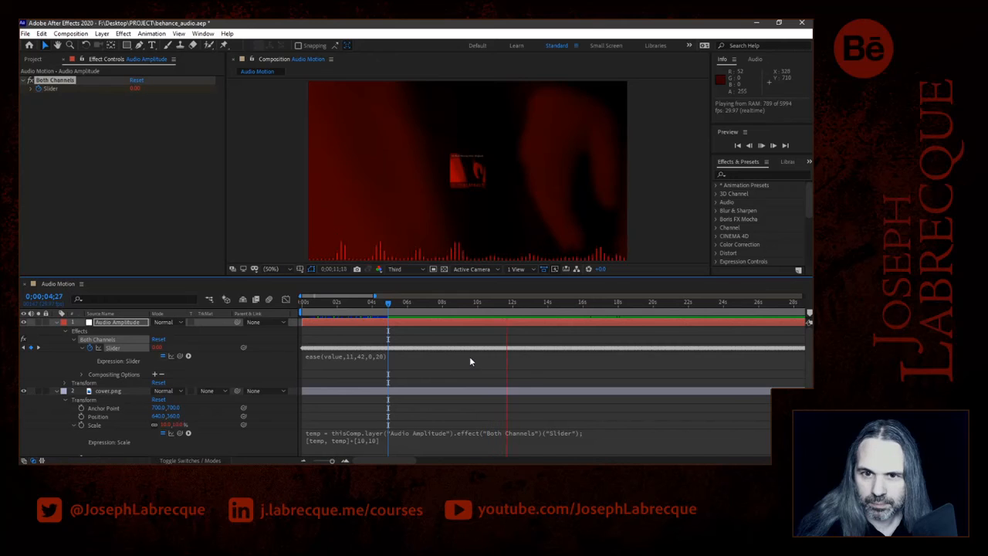
{"action": "left_click", "coordinate": [726, 302]}
{"action": "key", "text": "space"}
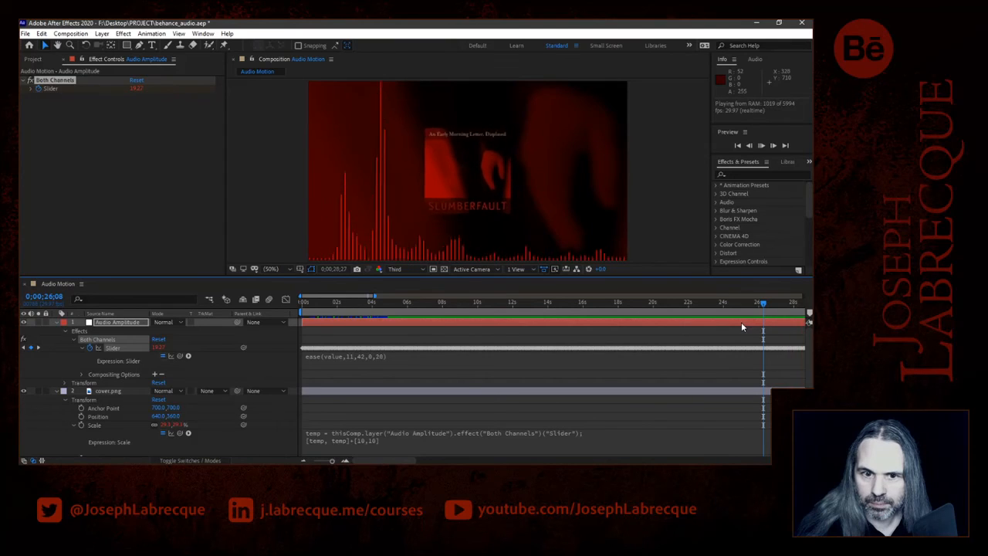
{"action": "key", "text": "space"}
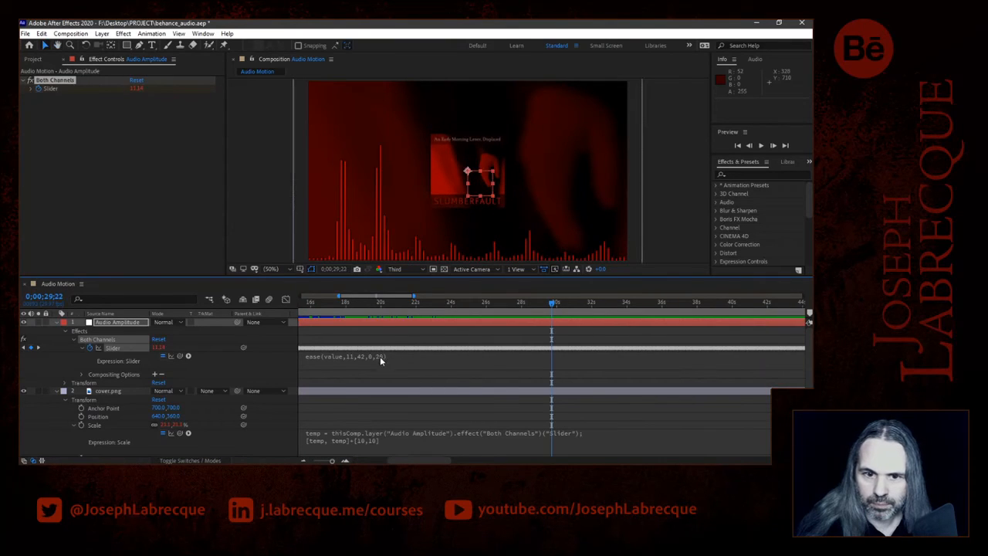
Reduce the ease's maximum output value to 0 and preview the cover from 0;00;28;16.
{"action": "left_click", "coordinate": [364, 356]}
{"action": "left_click", "coordinate": [396, 355]}
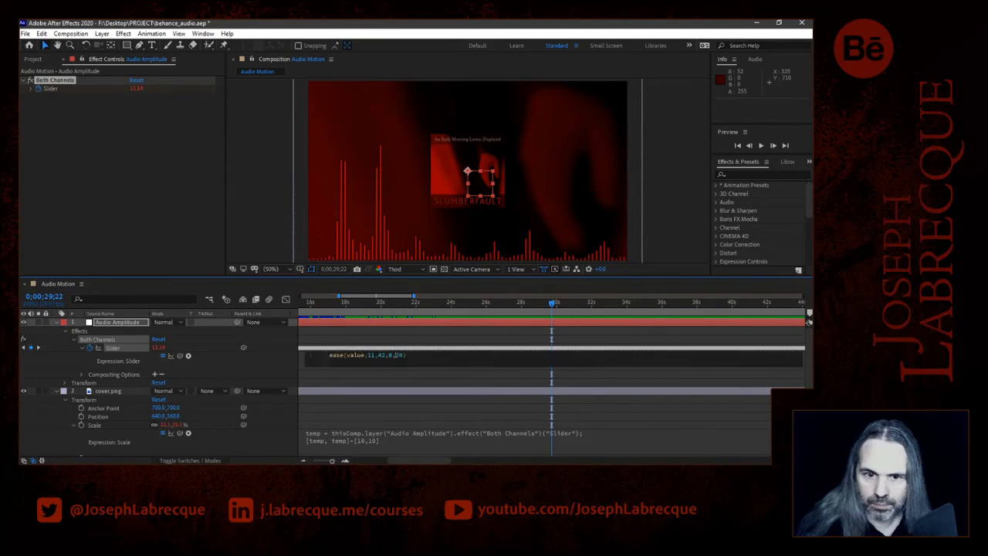
{"action": "key", "text": "BackSpace"}
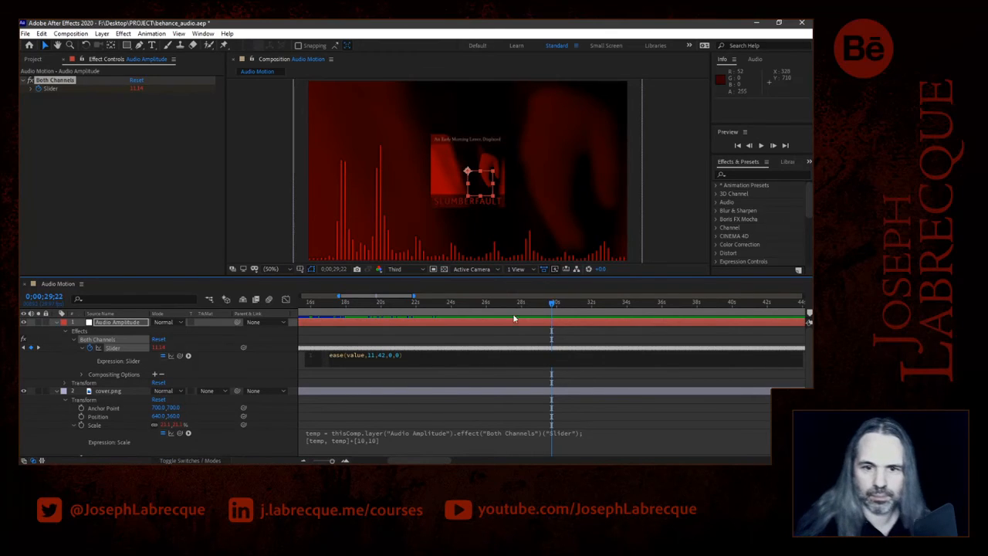
{"action": "left_click", "coordinate": [530, 302]}
{"action": "key", "text": "space"}
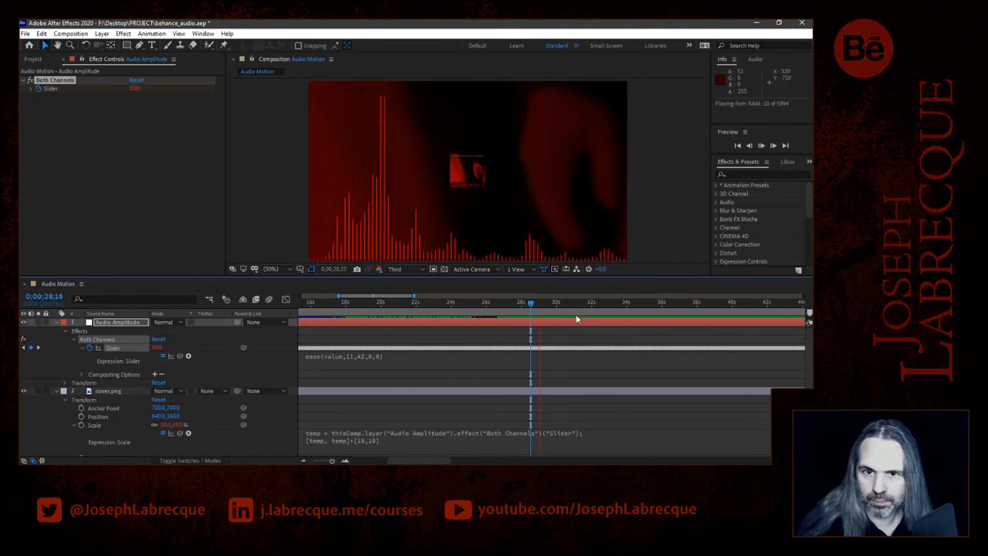
Set the maximum output value in the slider's ease expression to 40, giving ease(value,11,42,0,40).
{"action": "left_click", "coordinate": [380, 355]}
{"action": "left_click", "coordinate": [380, 354]}
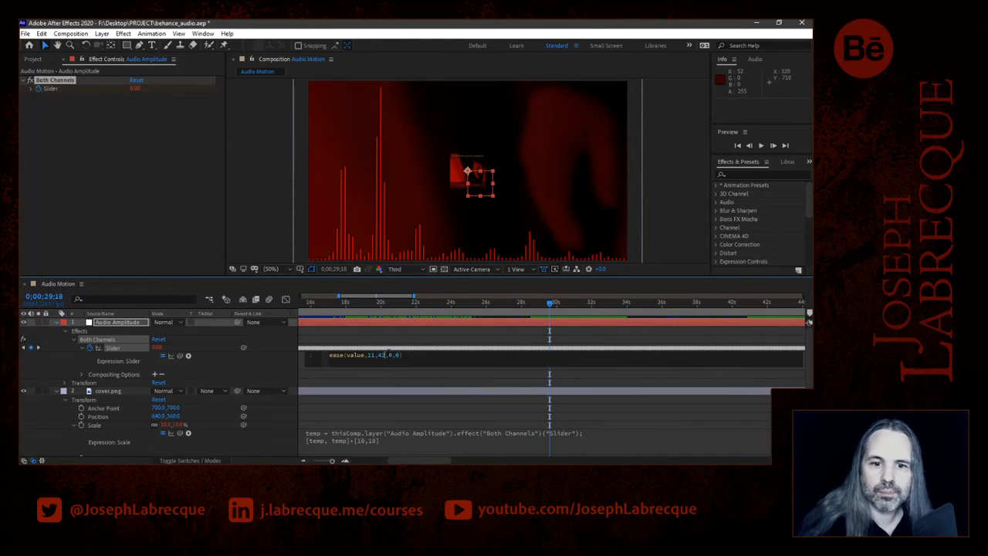
{"action": "type", "text": "4"}
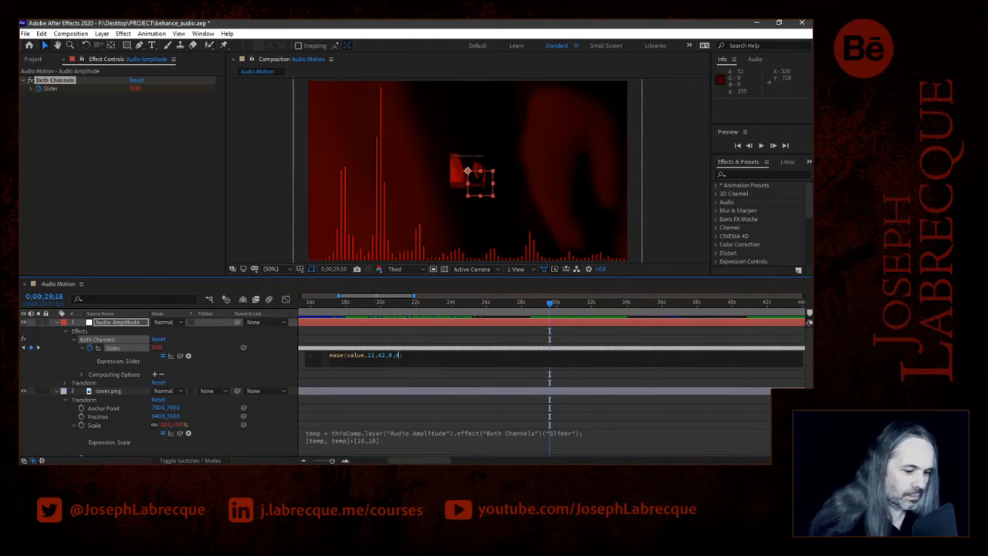
{"action": "type", "text": "0"}
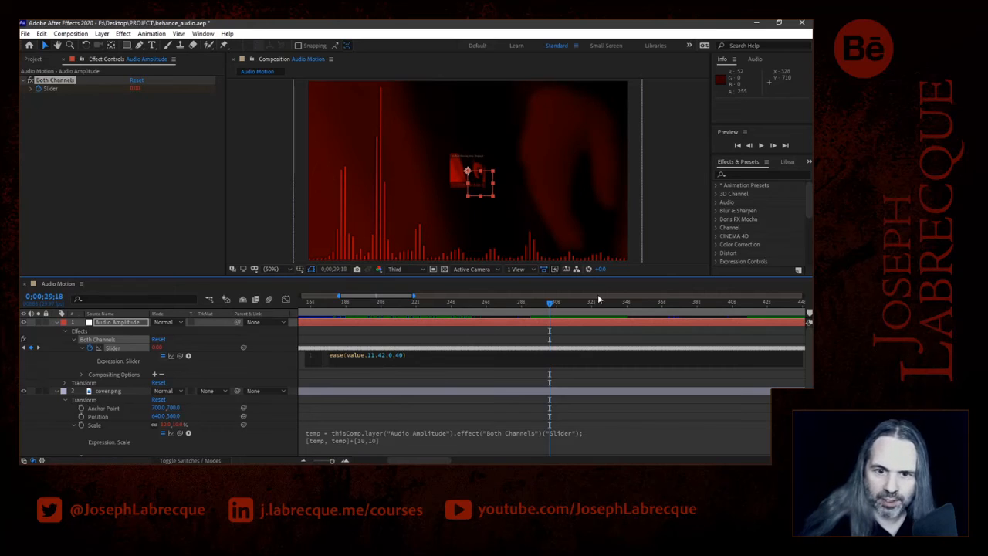
Preview the cover animation from 0;00;23;23 and stop at 0;00;31;03.
{"action": "left_click", "coordinate": [448, 304]}
{"action": "key", "text": "space"}
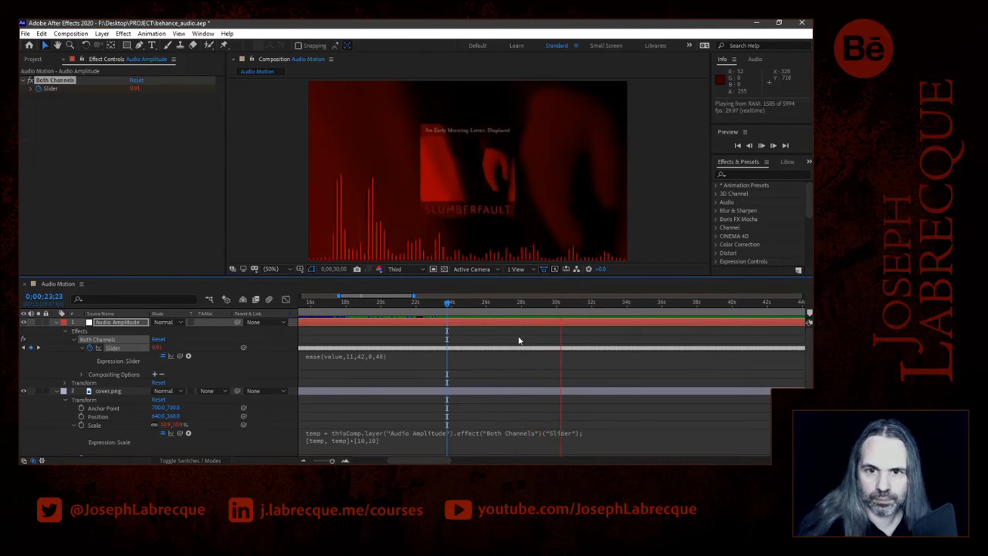
{"action": "key", "text": "space"}
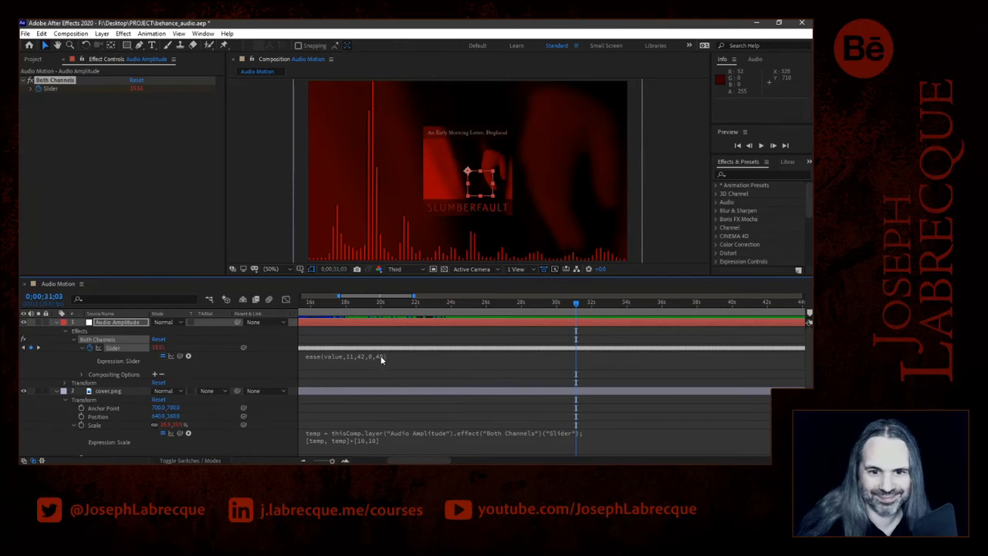
Set the maximum output value in the slider's ease expression to 36 and preview the cover from 0;00;29;07.
{"action": "left_click", "coordinate": [380, 357]}
{"action": "left_click", "coordinate": [394, 355]}
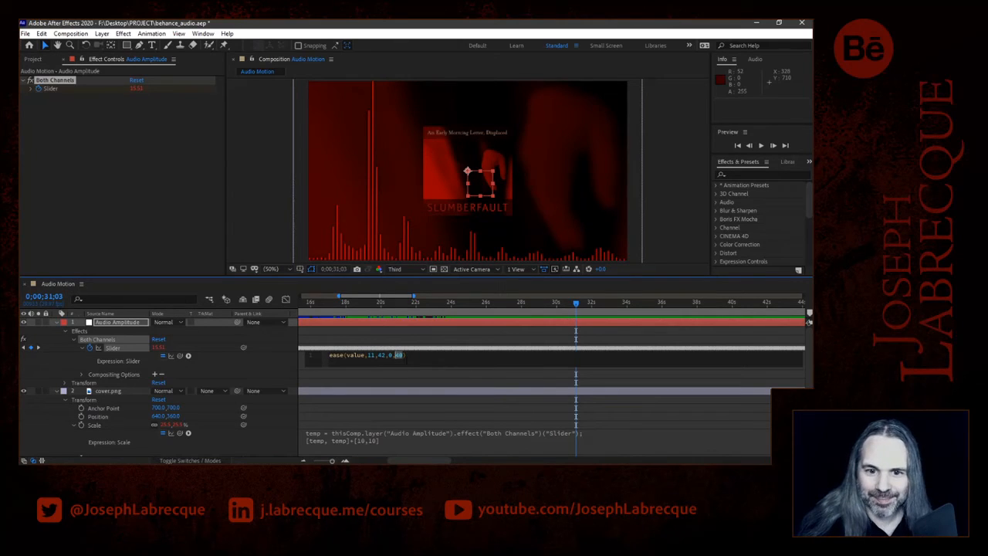
{"action": "type", "text": "30"}
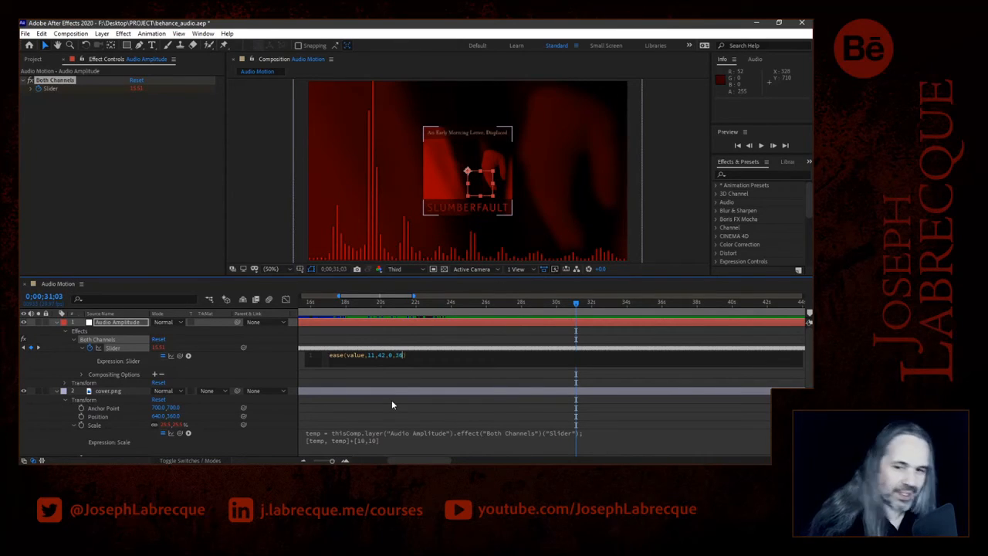
{"action": "left_click", "coordinate": [542, 303]}
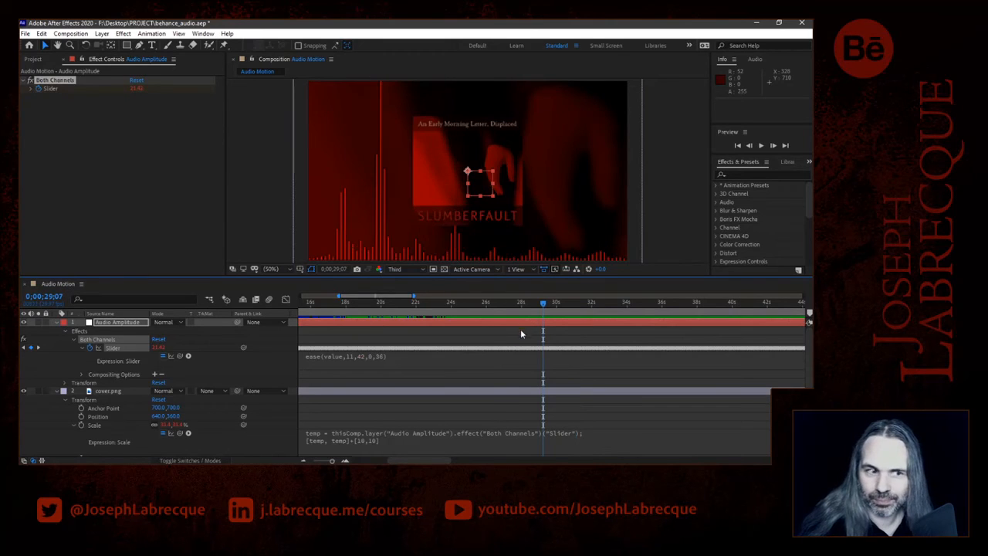
{"action": "key", "text": "space"}
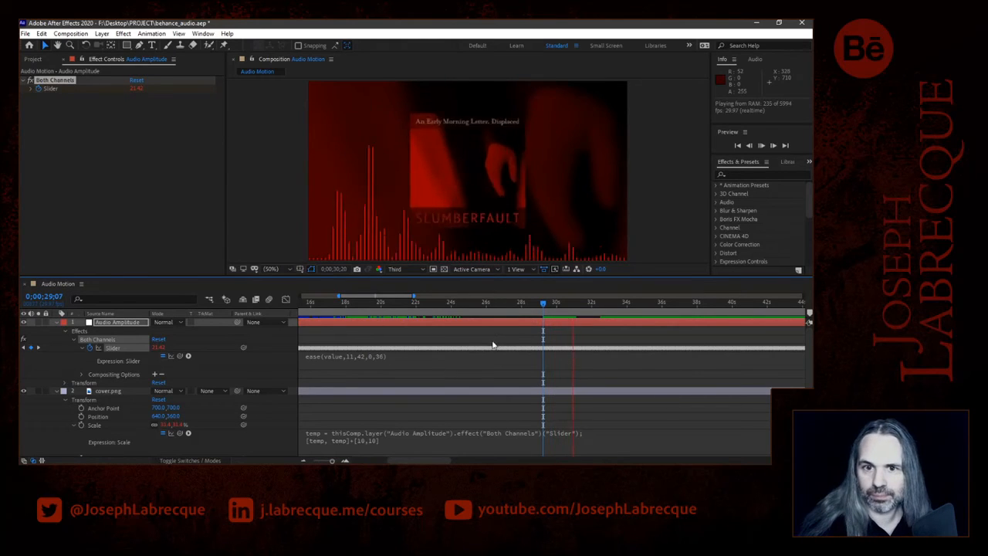
{"action": "key", "text": "space"}
Preview the cover animation from 0;01;18;03, stop it, and move the playhead to 0;01;08;09.
{"action": "left_click_drag", "start_coordinate": [325, 461], "coordinate": [317, 460]}
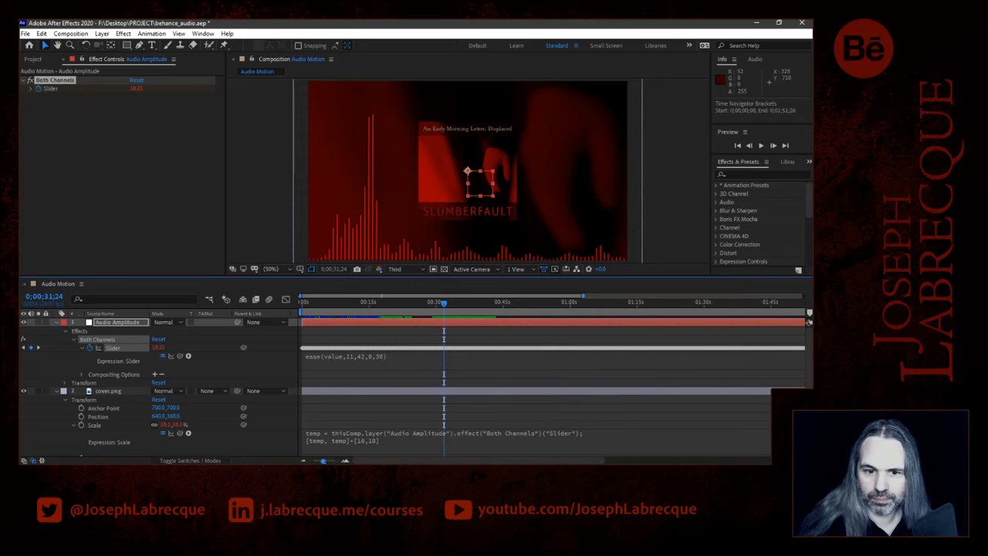
{"action": "left_click", "coordinate": [653, 307]}
{"action": "key", "text": "space"}
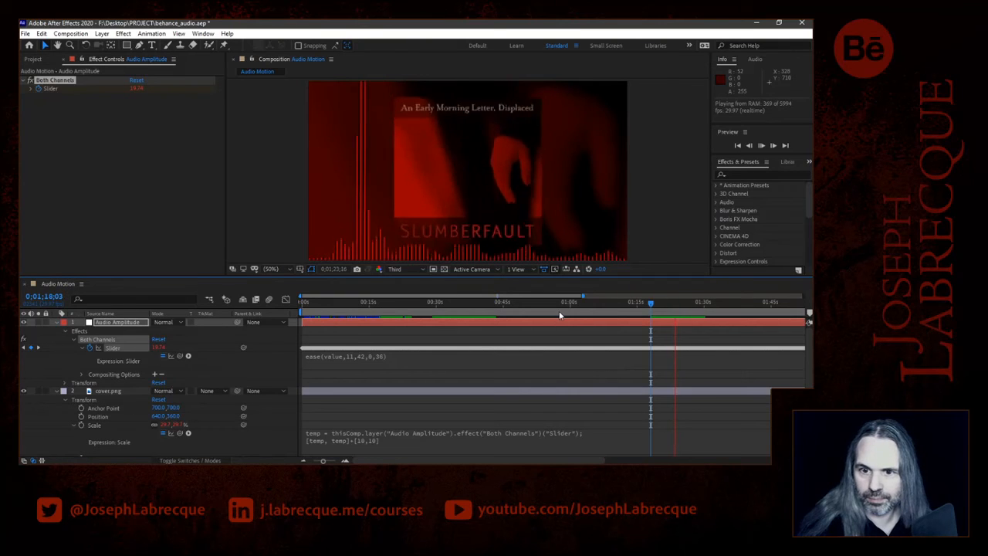
{"action": "key", "text": "space"}
{"action": "left_click_drag", "start_coordinate": [545, 307], "coordinate": [614, 294]}
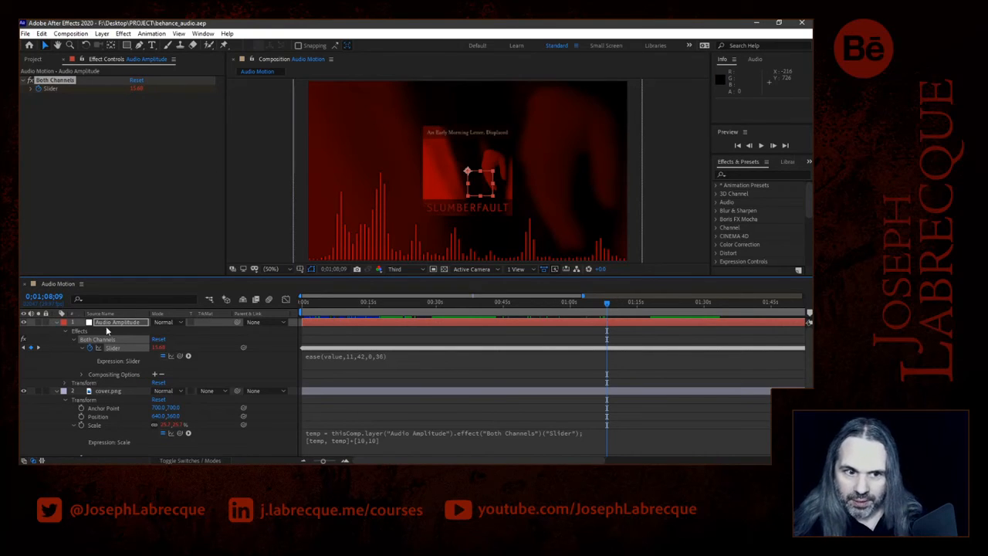
Collapse the Audio Amplitude and upper cover.png layers, unlock the Rep layer and select its Audio Spectrum effect.
{"action": "left_click", "coordinate": [56, 323]}
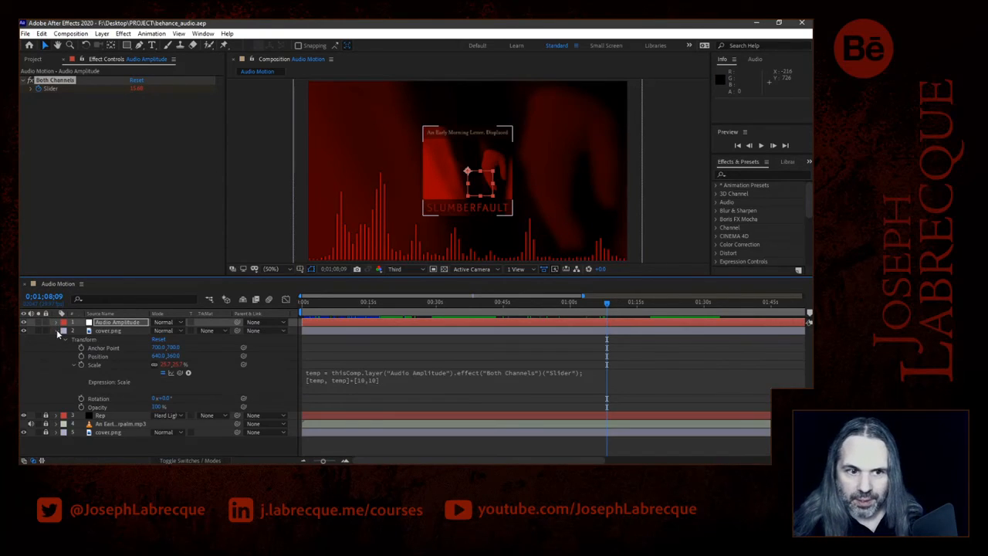
{"action": "left_click", "coordinate": [57, 330]}
{"action": "left_click", "coordinate": [104, 341]}
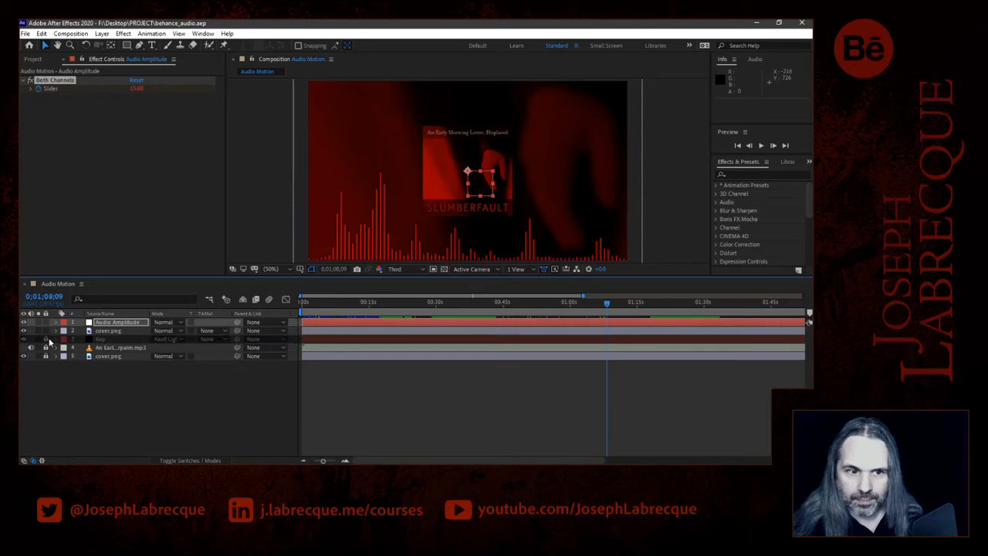
{"action": "left_click", "coordinate": [46, 339]}
{"action": "left_click", "coordinate": [107, 340]}
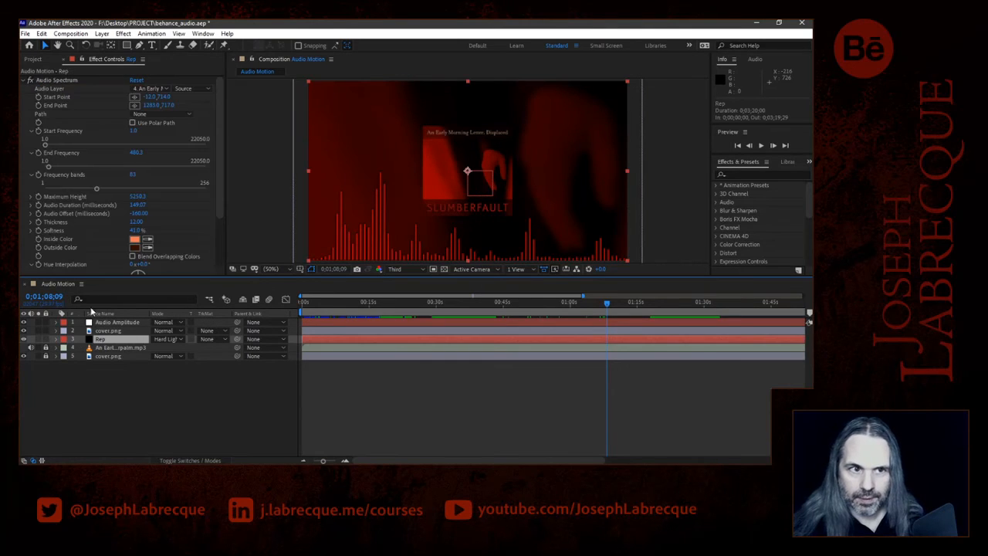
{"action": "left_click", "coordinate": [48, 81]}
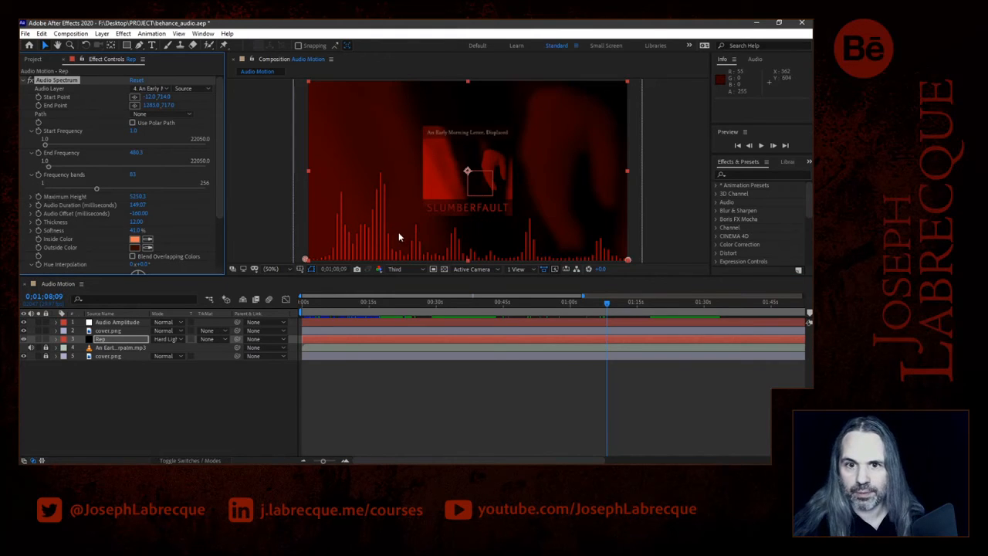
Move the playhead to 0;00;55;12, show the Audio Amplitude layer's effect settings and deselect all layers.
{"action": "left_click_drag", "start_coordinate": [608, 303], "coordinate": [550, 301]}
{"action": "left_click", "coordinate": [120, 323]}
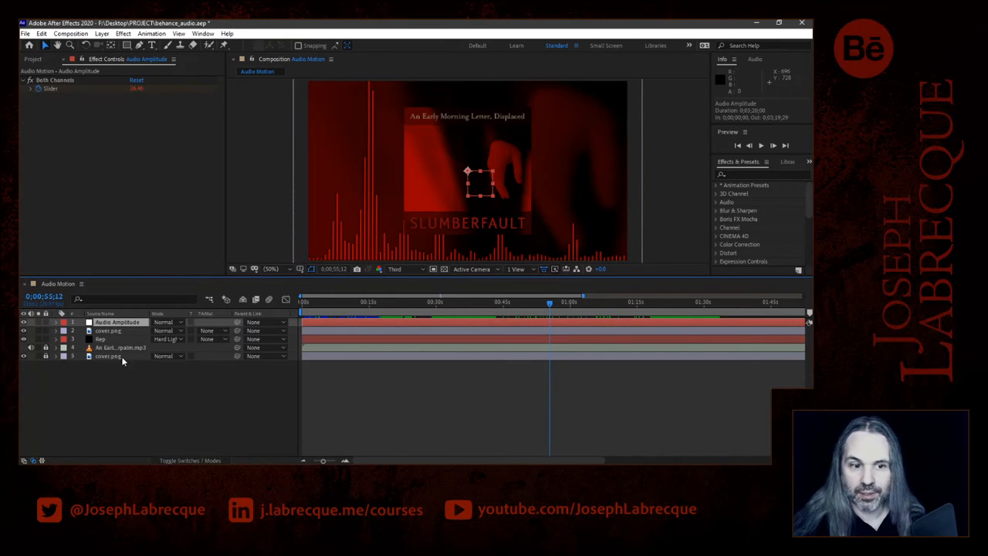
{"action": "key", "text": "F2"}
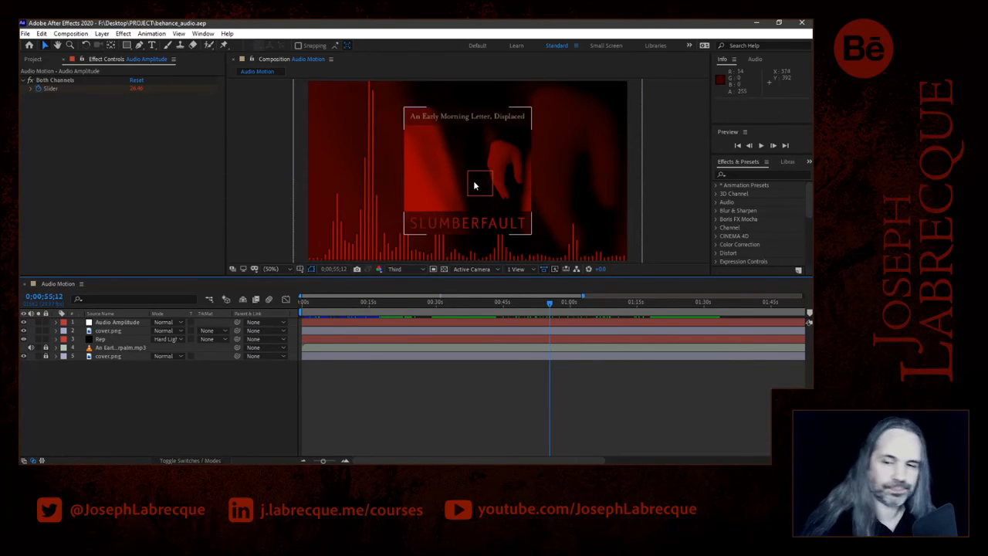
{"action": "left_click", "coordinate": [684, 223]}
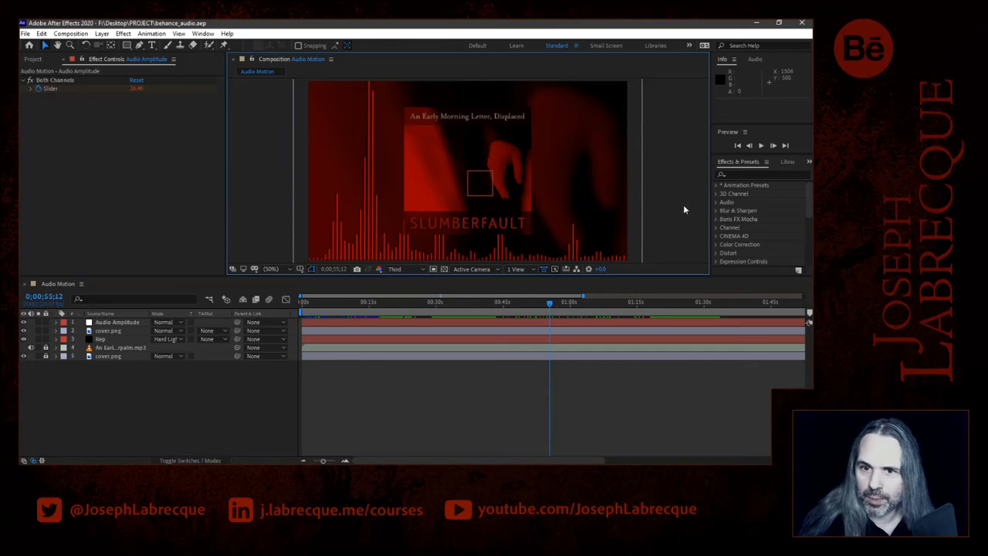
Expand the upper cover.png layer, collapse its Scale expression and select the layer.
{"action": "left_click", "coordinate": [55, 330]}
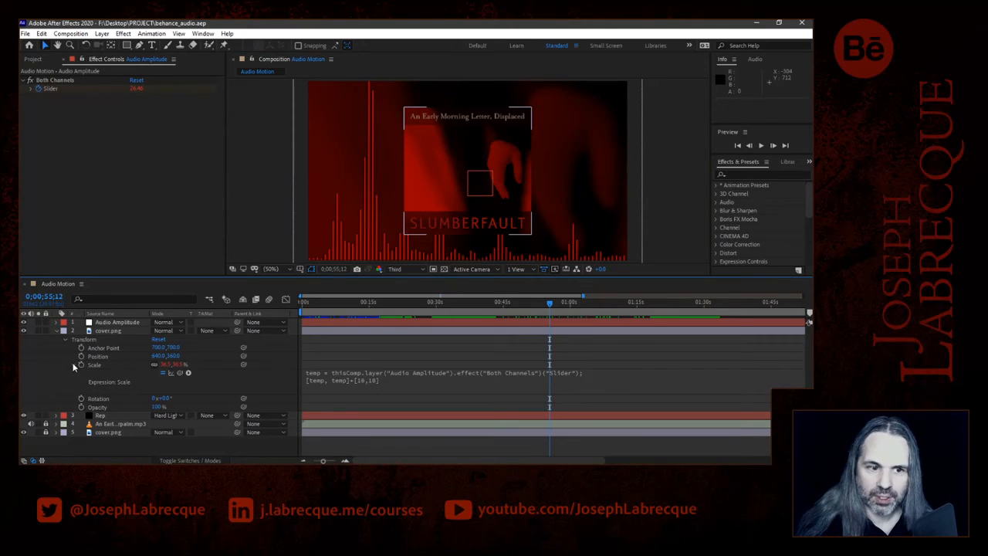
{"action": "left_click", "coordinate": [73, 365]}
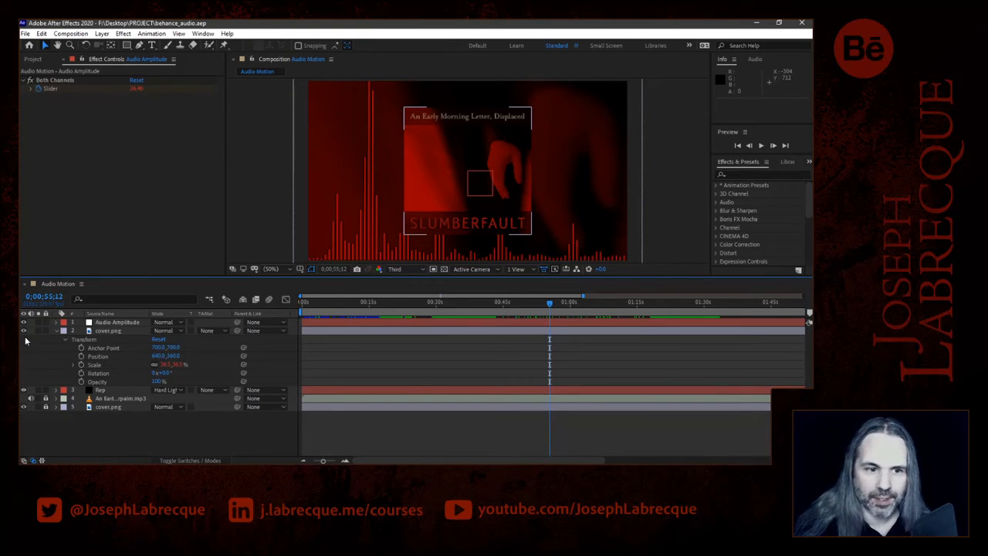
{"action": "left_click", "coordinate": [107, 332]}
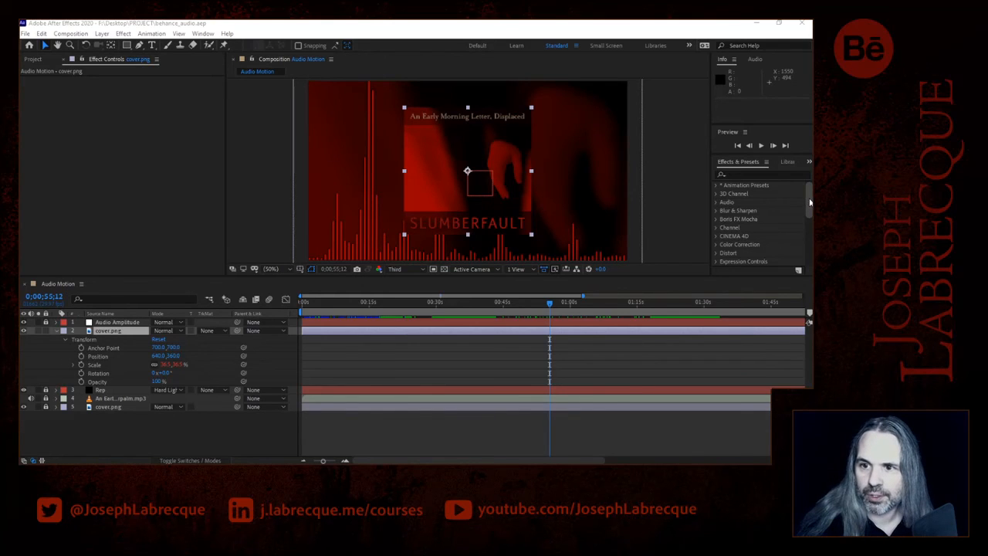
Filter the available effects by "light" and bring the CC Light effects into view.
{"action": "mouse_move", "coordinate": [810, 202]}
{"action": "left_mouse_down"}
{"action": "mouse_move", "coordinate": [811, 222]}
{"action": "mouse_move", "coordinate": [804, 195]}
{"action": "mouse_move", "coordinate": [808, 206]}
{"action": "left_mouse_up"}
{"action": "left_click", "coordinate": [717, 212]}
{"action": "left_click", "coordinate": [742, 174]}
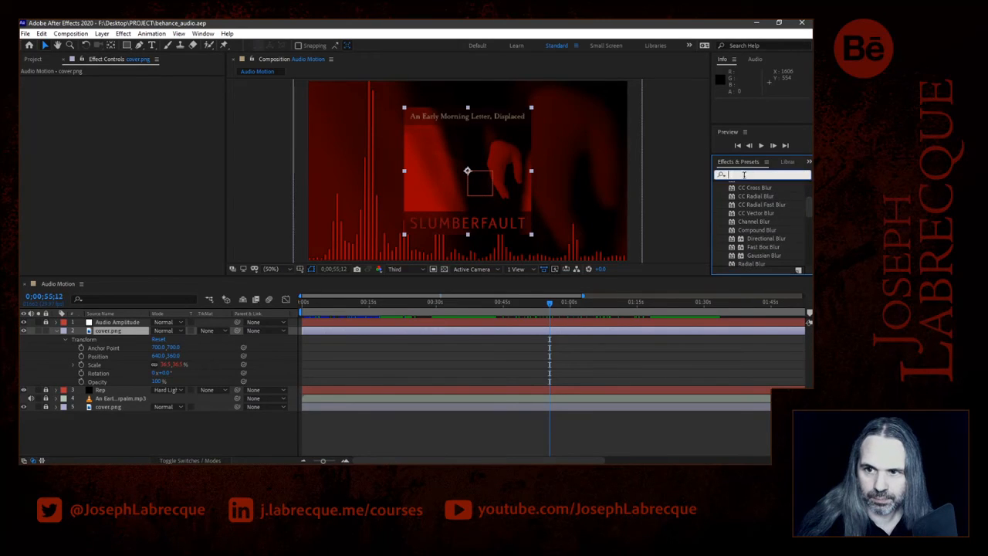
{"action": "type", "text": "light"}
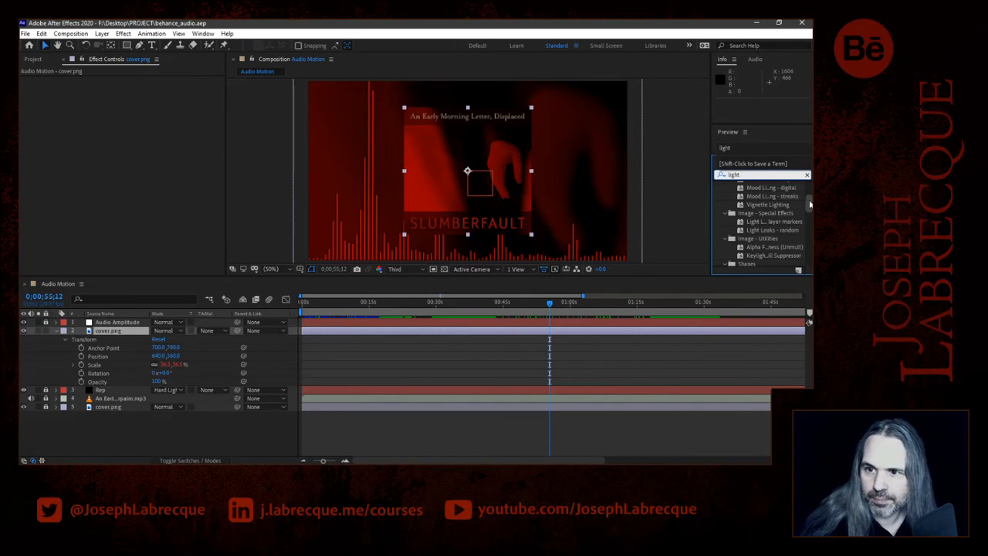
{"action": "left_click_drag", "start_coordinate": [810, 206], "coordinate": [810, 242]}
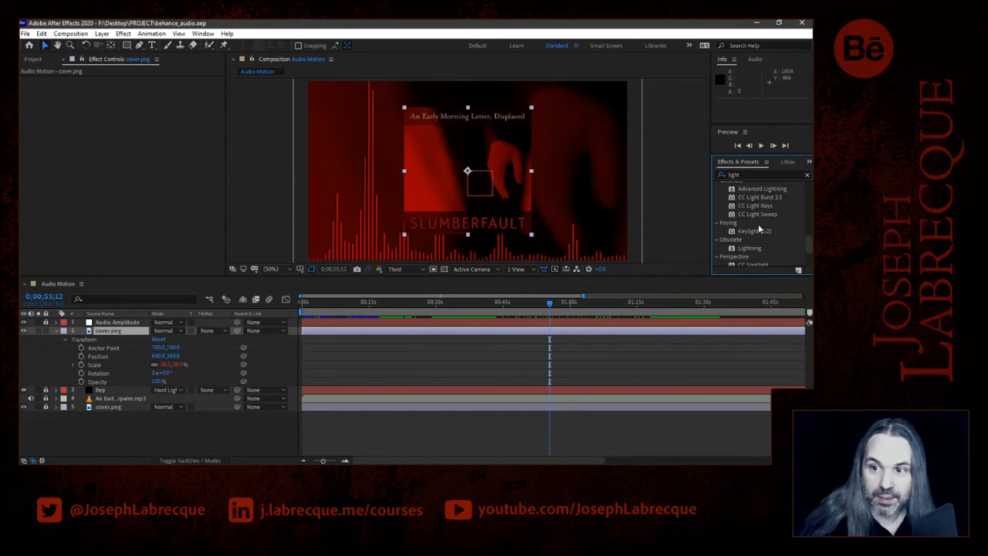
Apply CC Light Rays to the cover and move the effect's center to about 459.7, 382.9.
{"action": "left_click", "coordinate": [772, 206]}
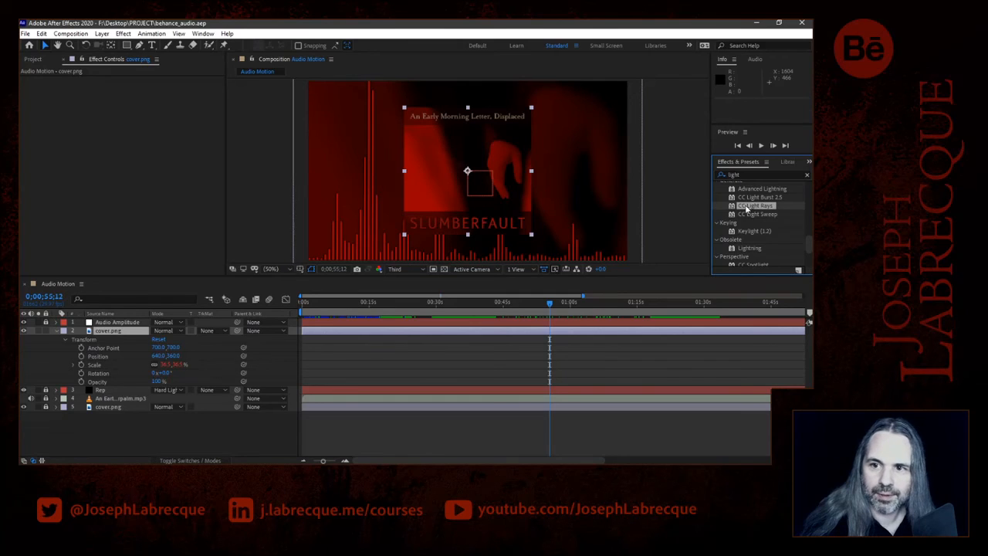
{"action": "left_click_drag", "start_coordinate": [751, 208], "coordinate": [452, 166]}
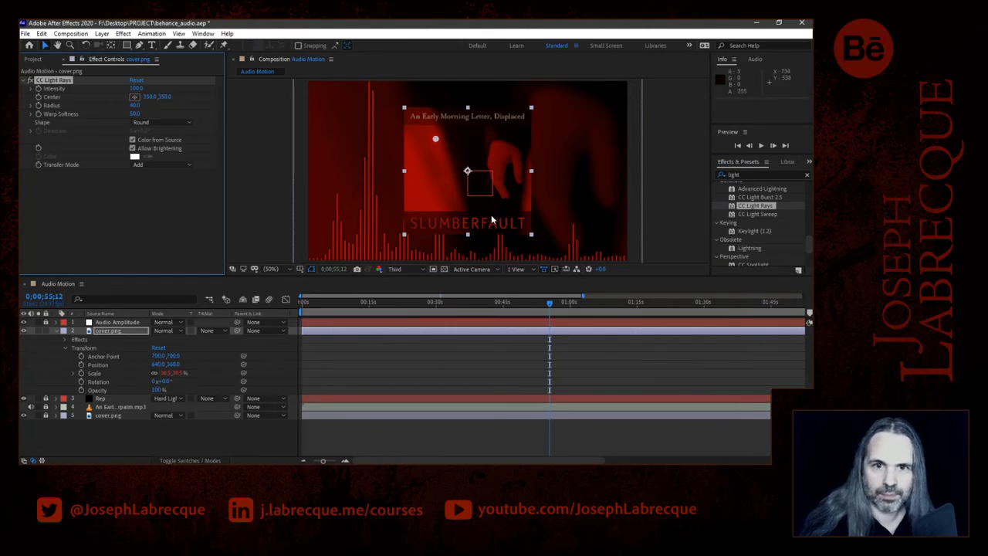
{"action": "left_click_drag", "start_coordinate": [436, 142], "coordinate": [498, 166]}
{"action": "mouse_move", "coordinate": [437, 127]}
{"action": "left_mouse_down"}
{"action": "mouse_move", "coordinate": [468, 174]}
{"action": "mouse_move", "coordinate": [445, 142]}
{"action": "left_mouse_up"}
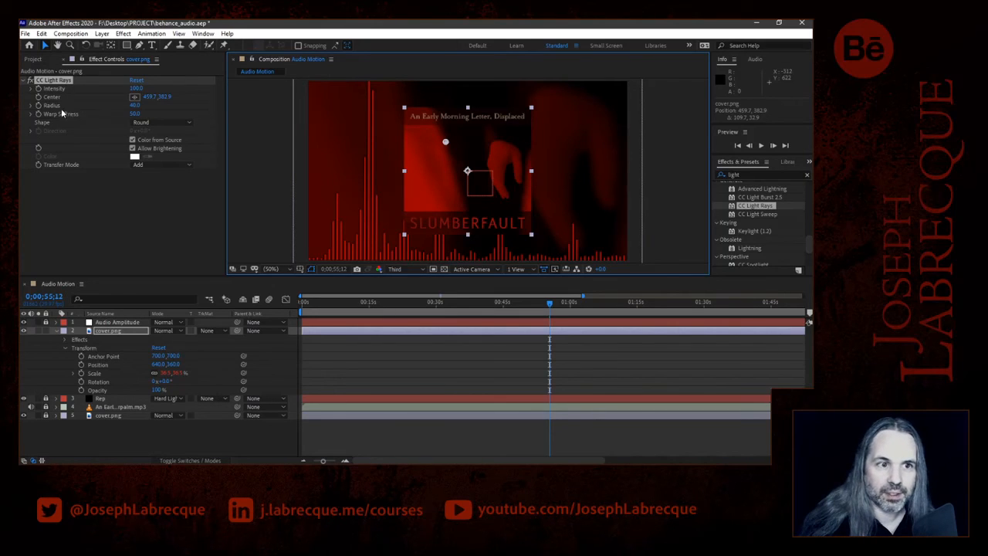
Vary the CC Light Rays intensity and leave it at about 170.
{"action": "left_click", "coordinate": [32, 89]}
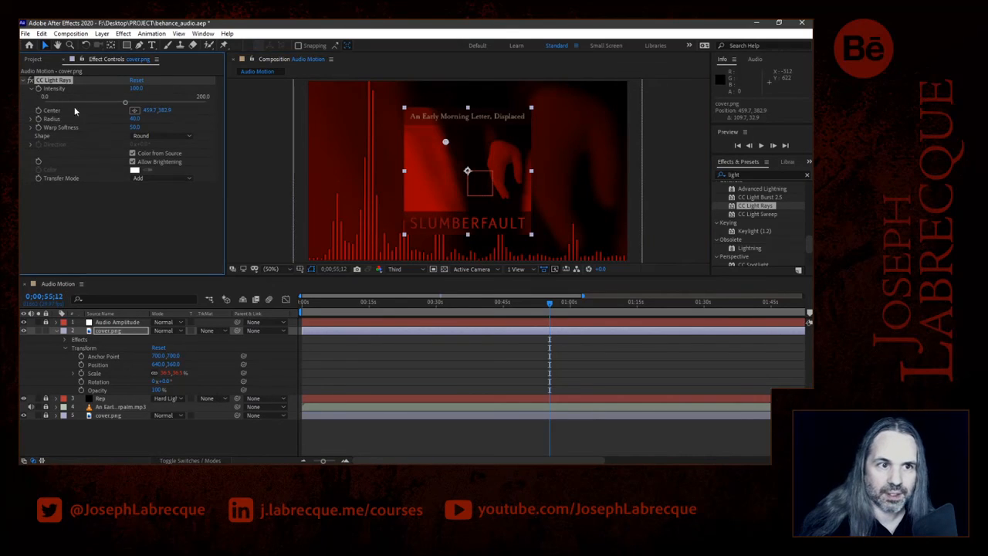
{"action": "left_click_drag", "start_coordinate": [142, 104], "coordinate": [206, 98]}
{"action": "left_click_drag", "start_coordinate": [55, 101], "coordinate": [118, 101]}
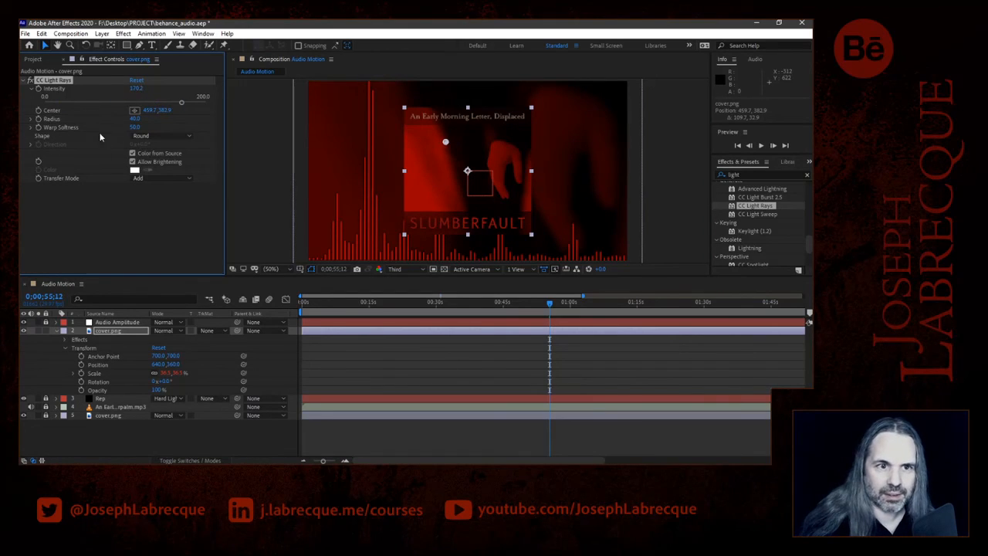
Try the None and Lighten transfer modes for CC Light Rays and end on Screen.
{"action": "left_click", "coordinate": [137, 177]}
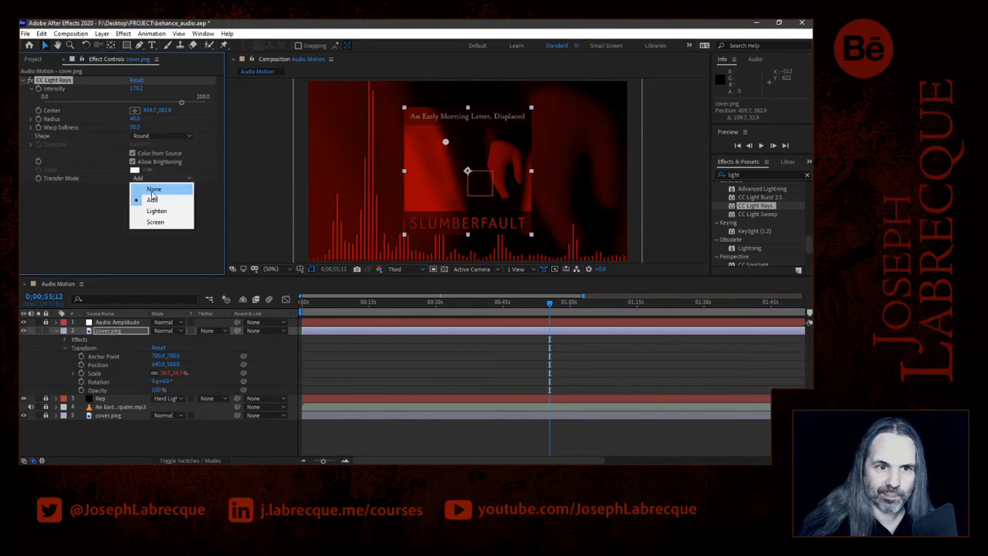
{"action": "left_click", "coordinate": [152, 192]}
{"action": "left_click", "coordinate": [154, 178]}
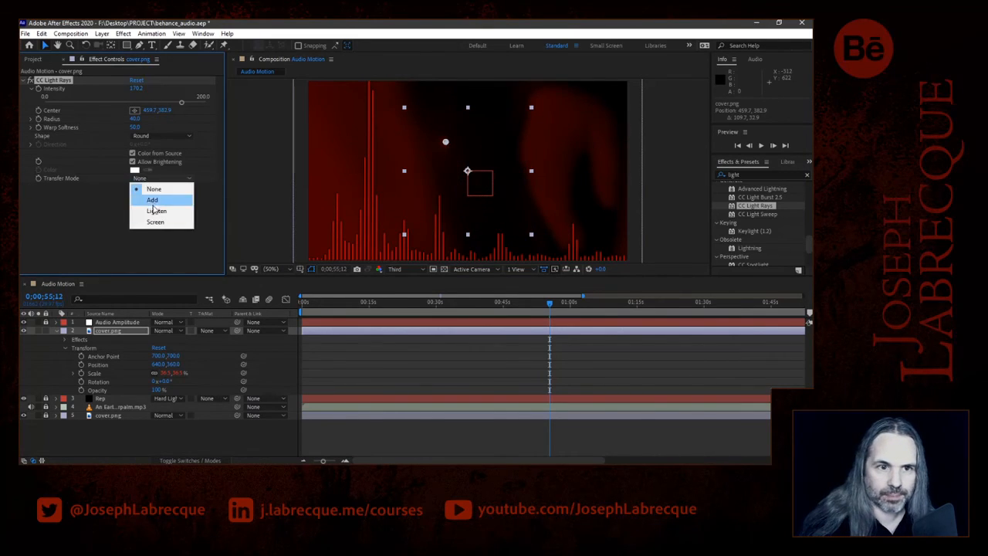
{"action": "left_click", "coordinate": [155, 212]}
{"action": "left_click", "coordinate": [155, 179]}
{"action": "left_click", "coordinate": [152, 223]}
{"action": "left_click", "coordinate": [152, 222]}
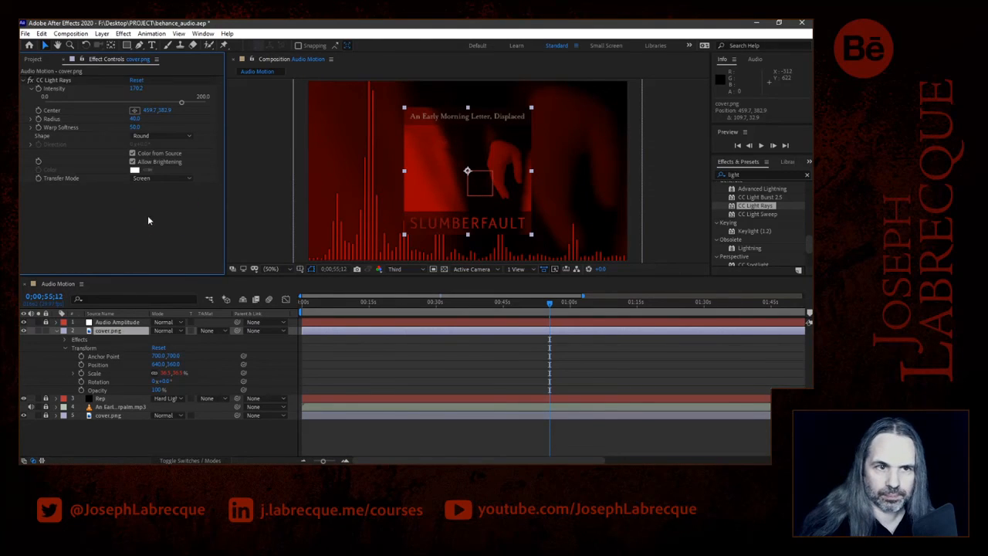
Delete CC Light Rays from the cover and apply CC Light Burst 2.5 instead.
{"action": "left_click", "coordinate": [68, 81]}
{"action": "key", "text": "Delete"}
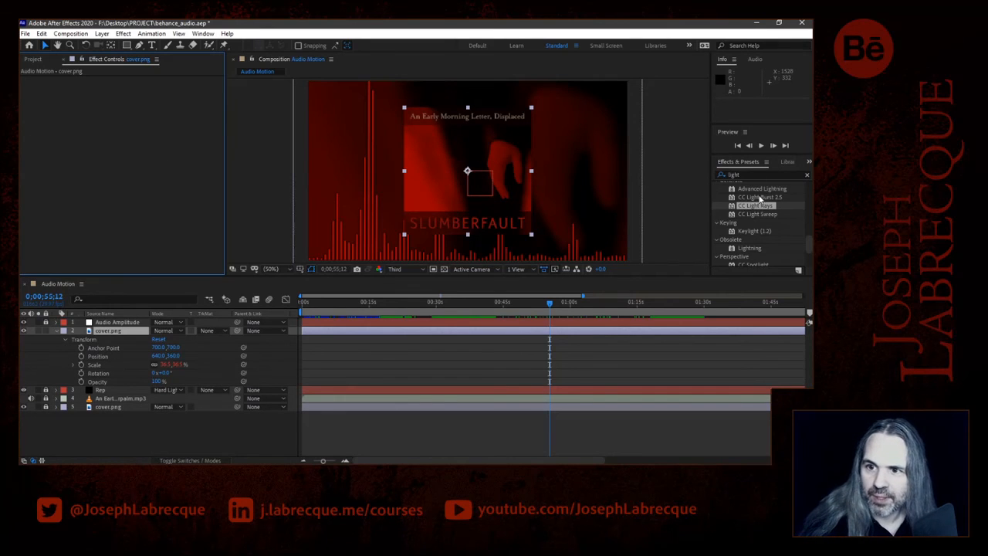
{"action": "left_click_drag", "start_coordinate": [766, 200], "coordinate": [420, 235]}
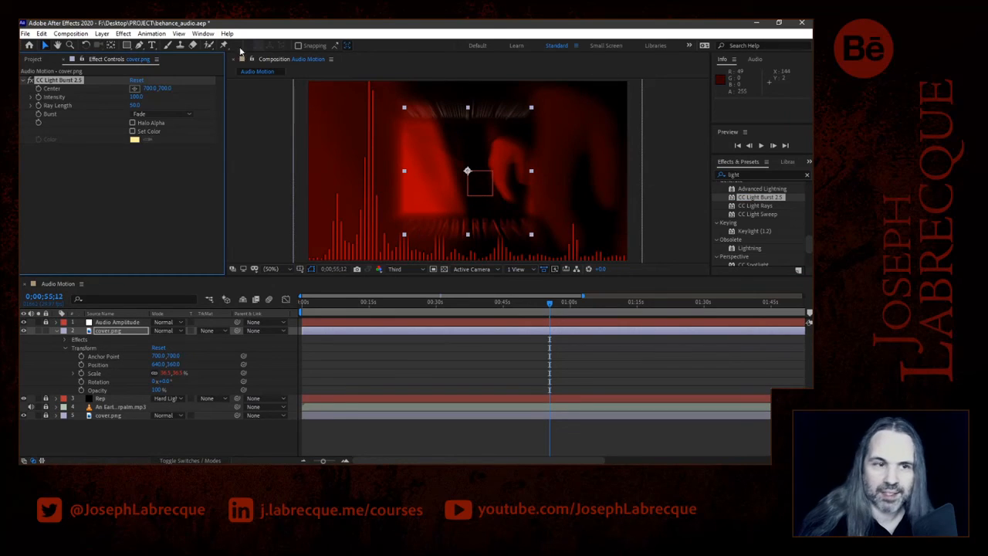
Try the light burst with intensity about 227 and ray length about 38, toggling Halo Alpha on and off.
{"action": "left_click", "coordinate": [32, 97]}
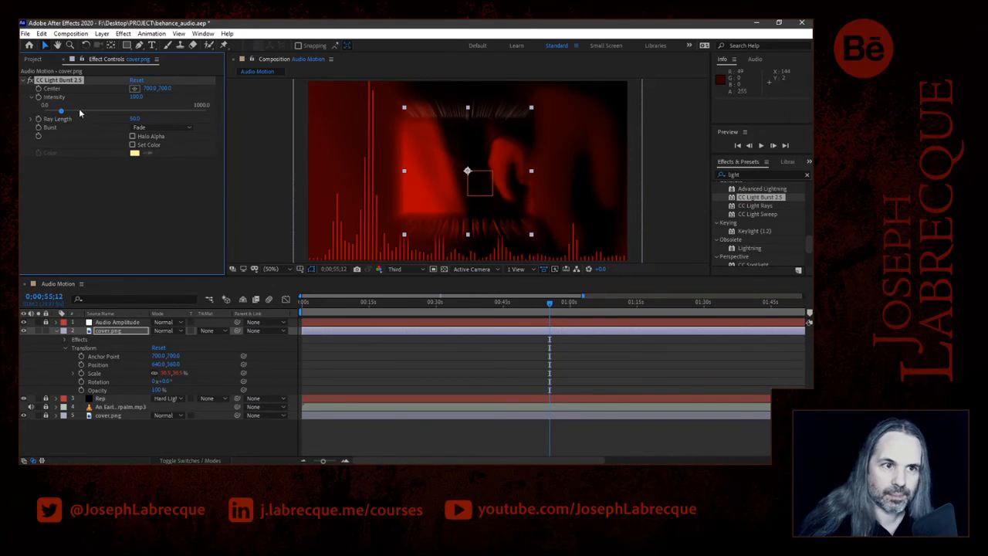
{"action": "mouse_move", "coordinate": [74, 114]}
{"action": "left_mouse_down"}
{"action": "mouse_move", "coordinate": [136, 112]}
{"action": "mouse_move", "coordinate": [44, 113]}
{"action": "mouse_move", "coordinate": [207, 110]}
{"action": "mouse_move", "coordinate": [81, 112]}
{"action": "left_mouse_up"}
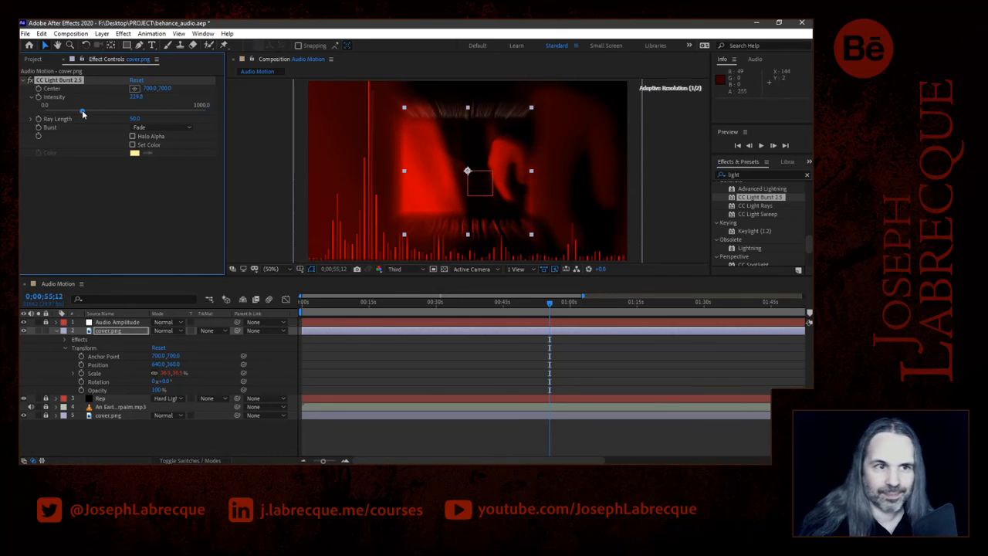
{"action": "left_click", "coordinate": [31, 120]}
{"action": "mouse_move", "coordinate": [164, 134]}
{"action": "left_mouse_down"}
{"action": "mouse_move", "coordinate": [75, 137]}
{"action": "mouse_move", "coordinate": [182, 134]}
{"action": "mouse_move", "coordinate": [140, 136]}
{"action": "mouse_move", "coordinate": [156, 133]}
{"action": "left_mouse_up"}
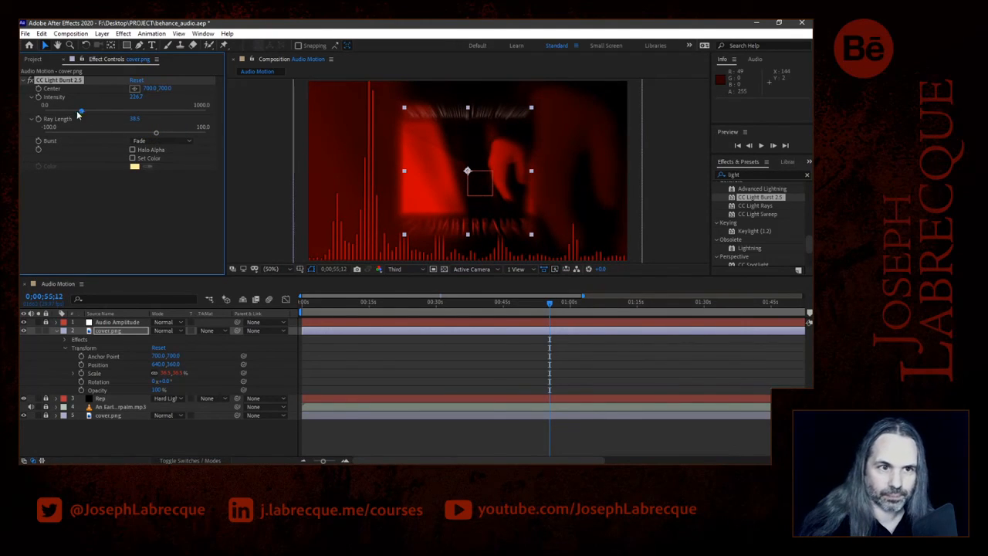
{"action": "left_click", "coordinate": [132, 149]}
{"action": "left_click", "coordinate": [132, 151]}
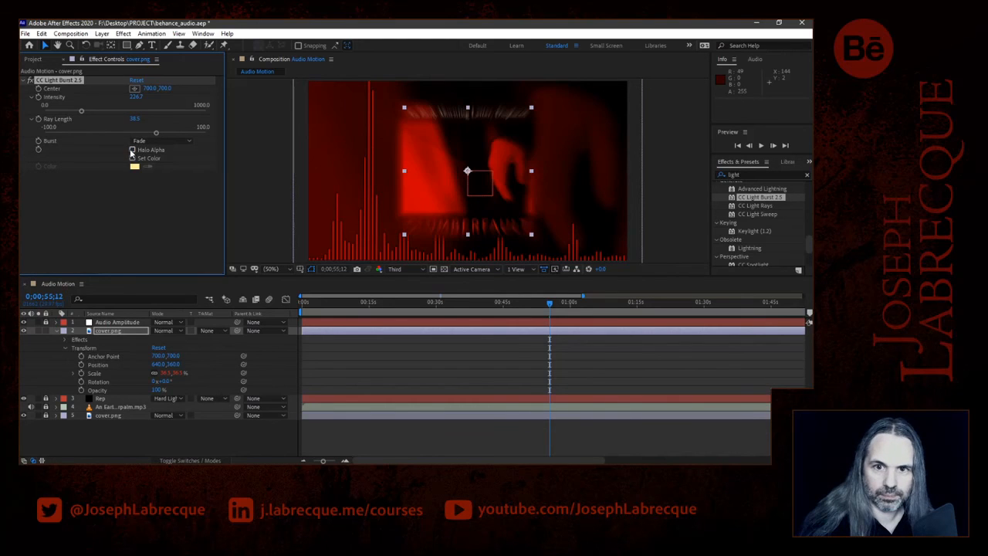
Set the CC Light Burst intensity to about 289 and the ray length to 0.
{"action": "mouse_move", "coordinate": [81, 113]}
{"action": "left_mouse_down"}
{"action": "mouse_move", "coordinate": [211, 113]}
{"action": "mouse_move", "coordinate": [44, 110]}
{"action": "mouse_move", "coordinate": [91, 112]}
{"action": "left_mouse_up"}
{"action": "left_click_drag", "start_coordinate": [156, 136], "coordinate": [128, 139]}
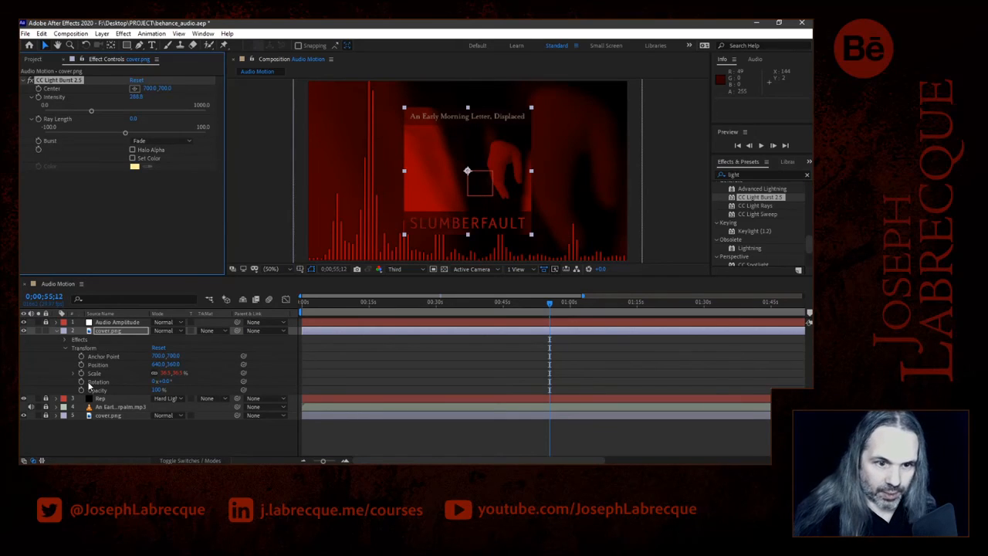
Link the CC Light Burst 2.5 Ray Length on the cover to the Audio Amplitude layer's Both Channels slider with an expression.
{"action": "left_click", "coordinate": [56, 323]}
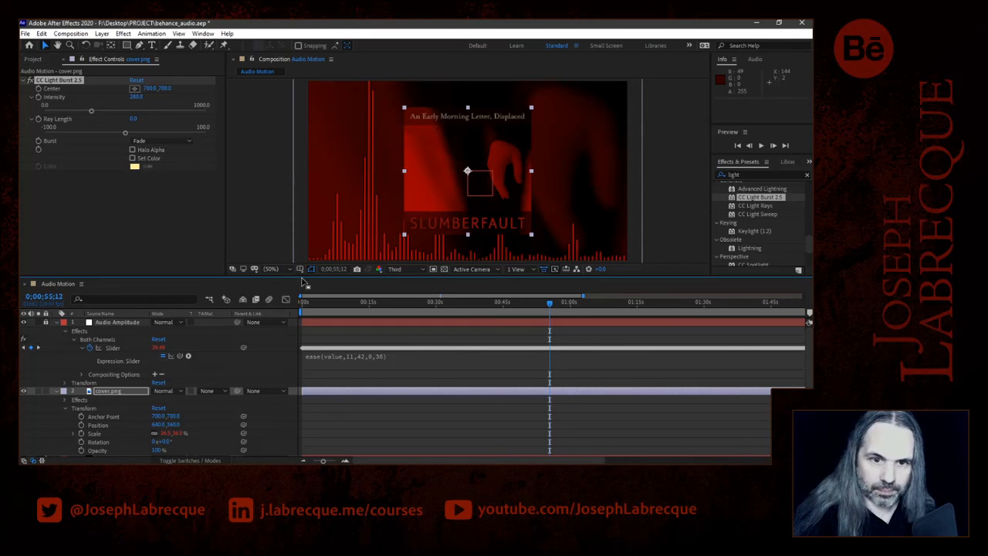
{"action": "left_click_drag", "start_coordinate": [301, 276], "coordinate": [301, 238]}
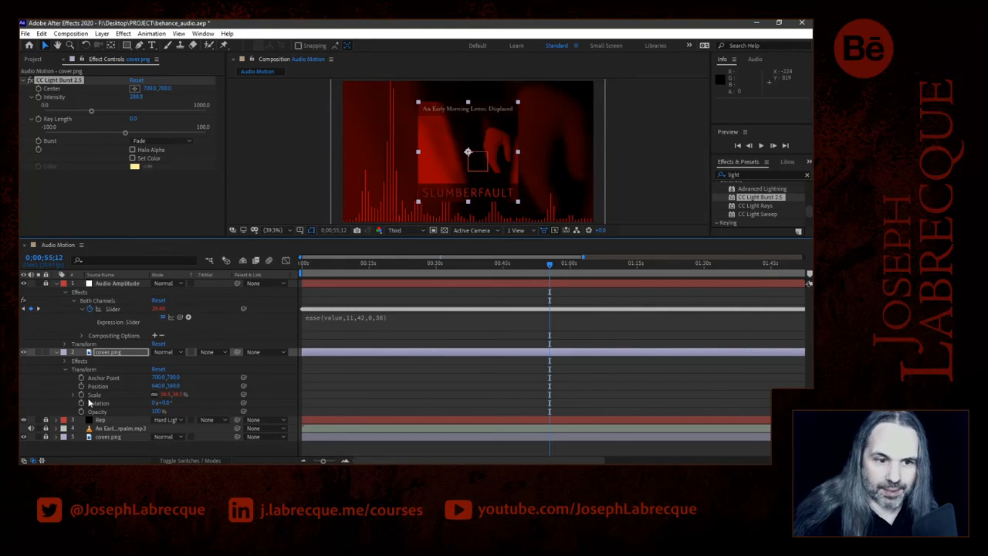
{"action": "left_click", "coordinate": [66, 361]}
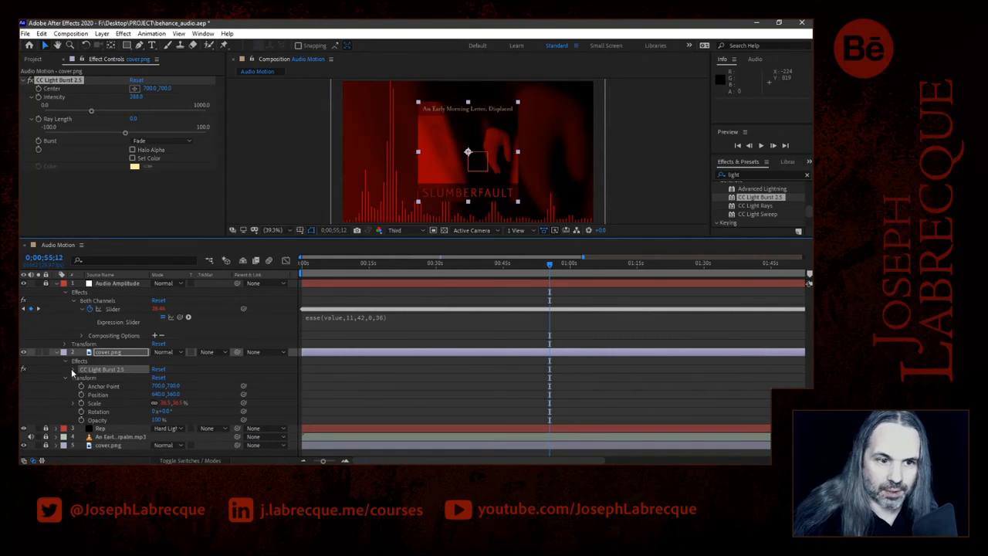
{"action": "left_click", "coordinate": [75, 369]}
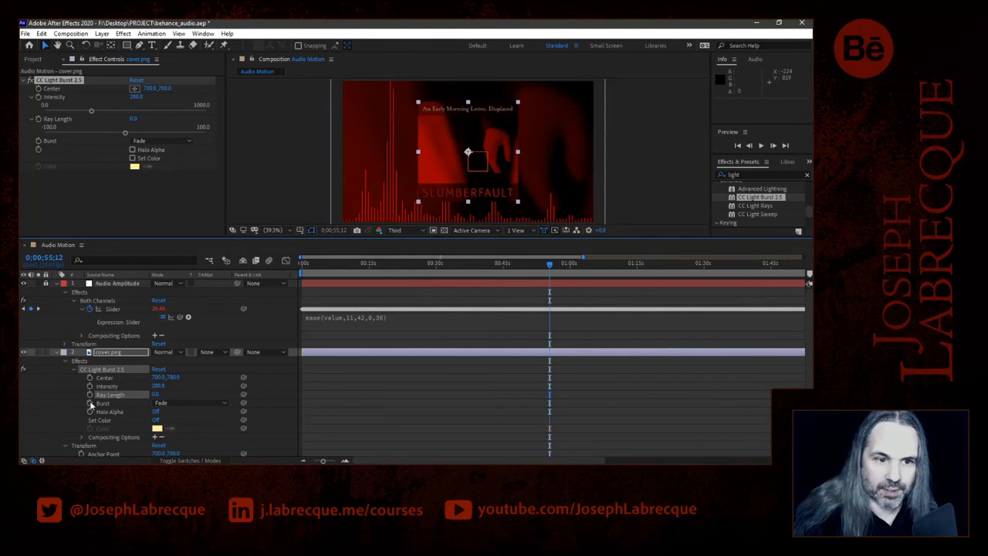
{"action": "left_click", "coordinate": [90, 395], "text": "alt"}
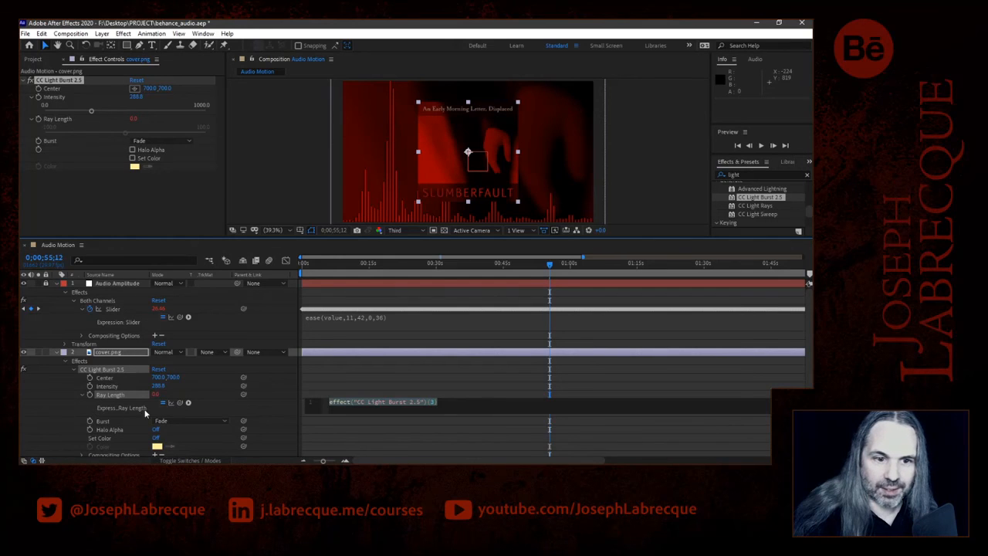
{"action": "left_click_drag", "start_coordinate": [180, 402], "coordinate": [113, 309]}
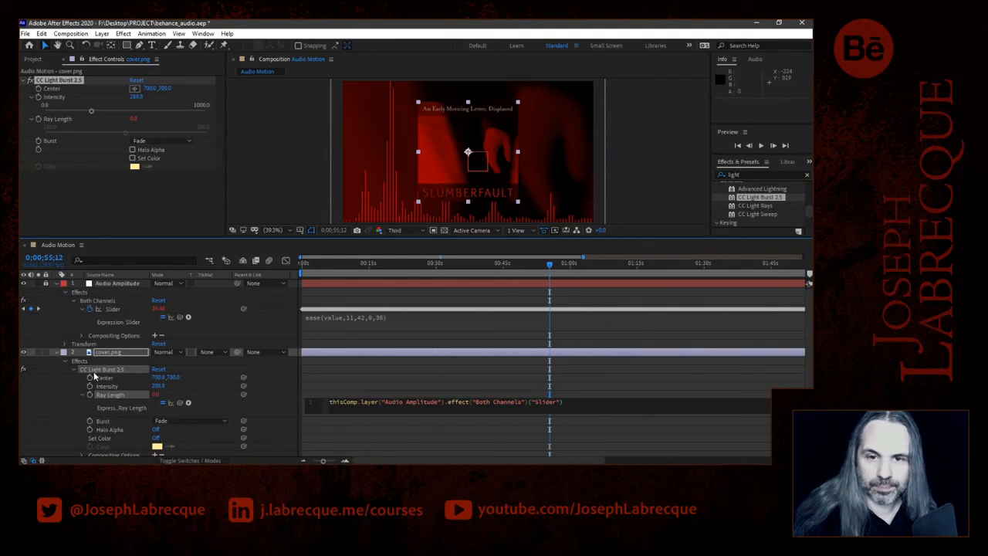
Preview the audio-driven light burst from 0;00;36;00 in an enlarged composition view and scrub back through the timeline.
{"action": "left_click", "coordinate": [463, 265]}
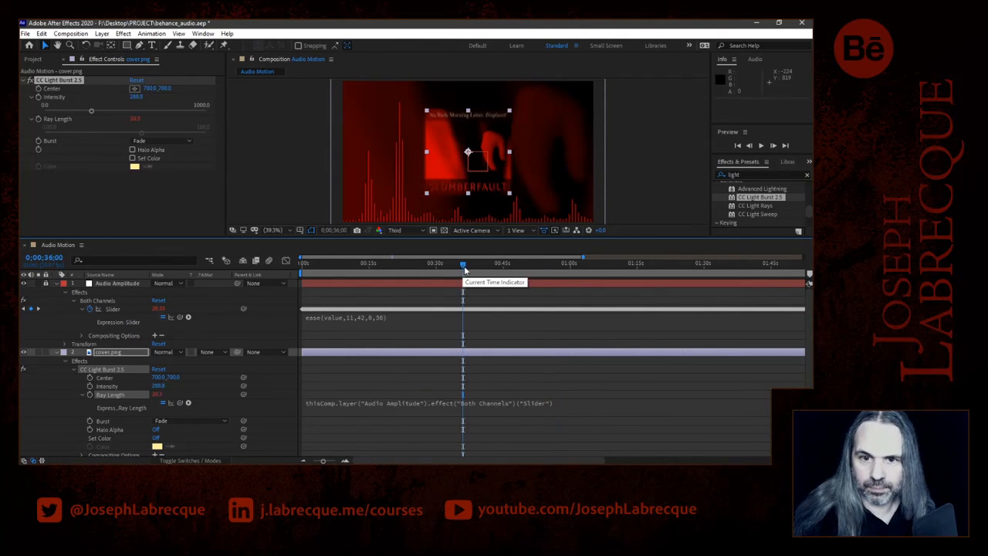
{"action": "key", "text": "space"}
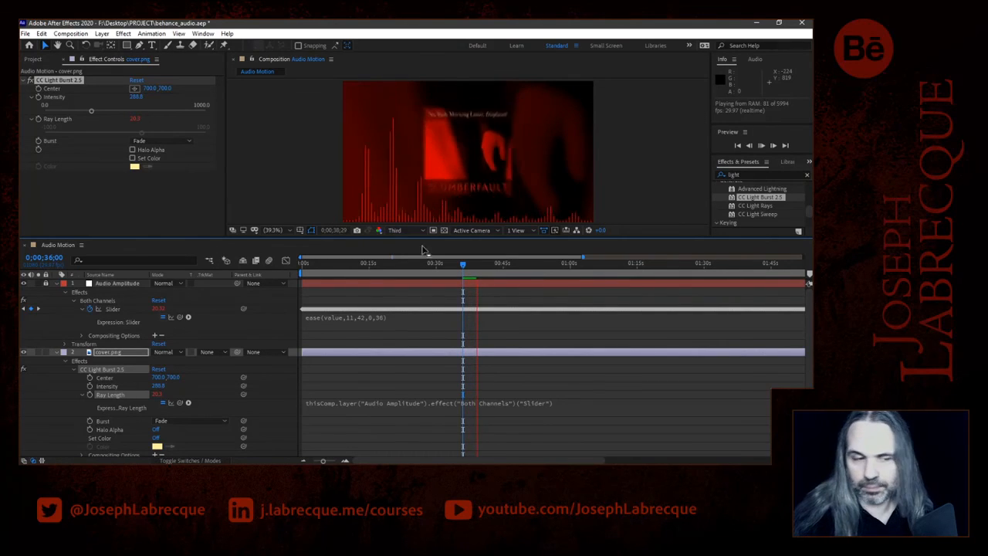
{"action": "left_click_drag", "start_coordinate": [176, 237], "coordinate": [182, 371]}
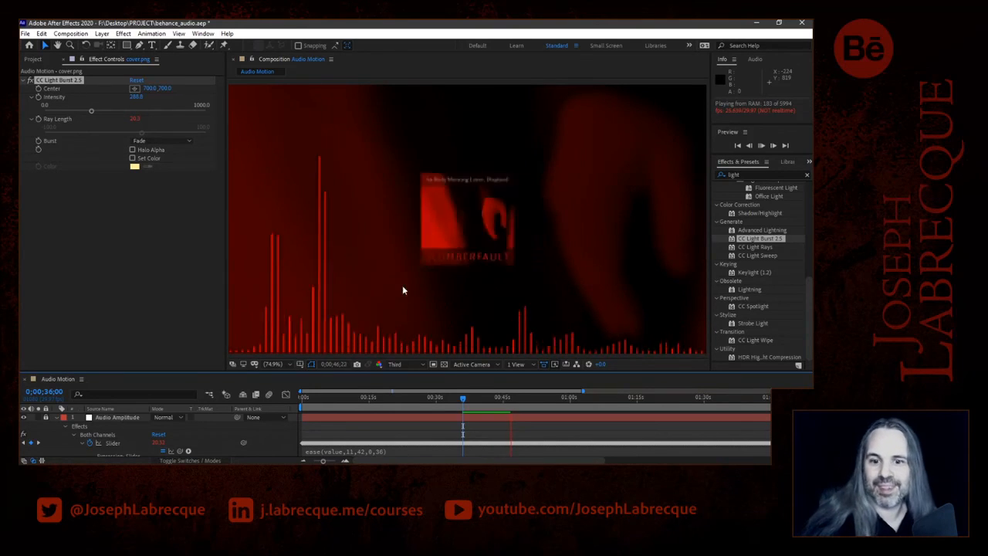
{"action": "left_click", "coordinate": [477, 290]}
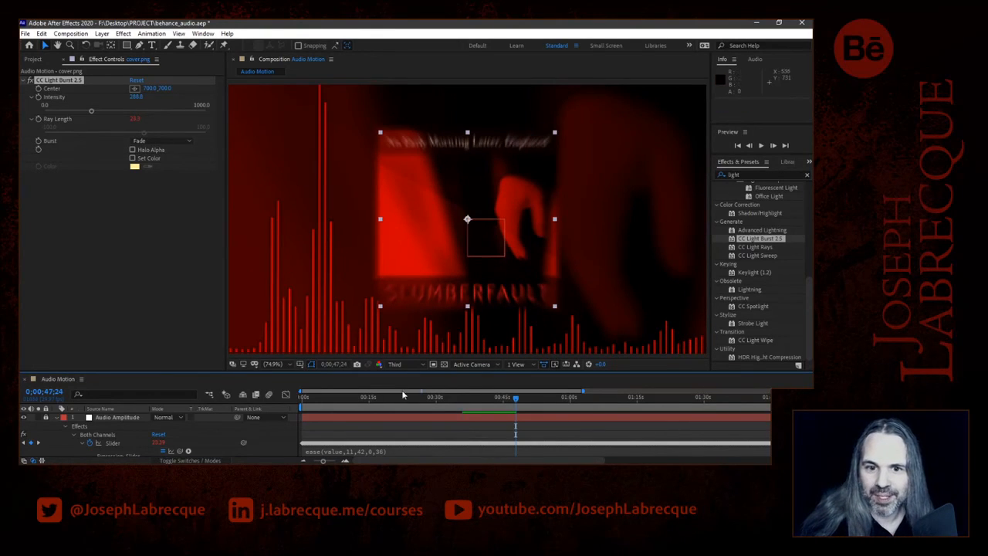
{"action": "left_click_drag", "start_coordinate": [513, 397], "coordinate": [362, 403]}
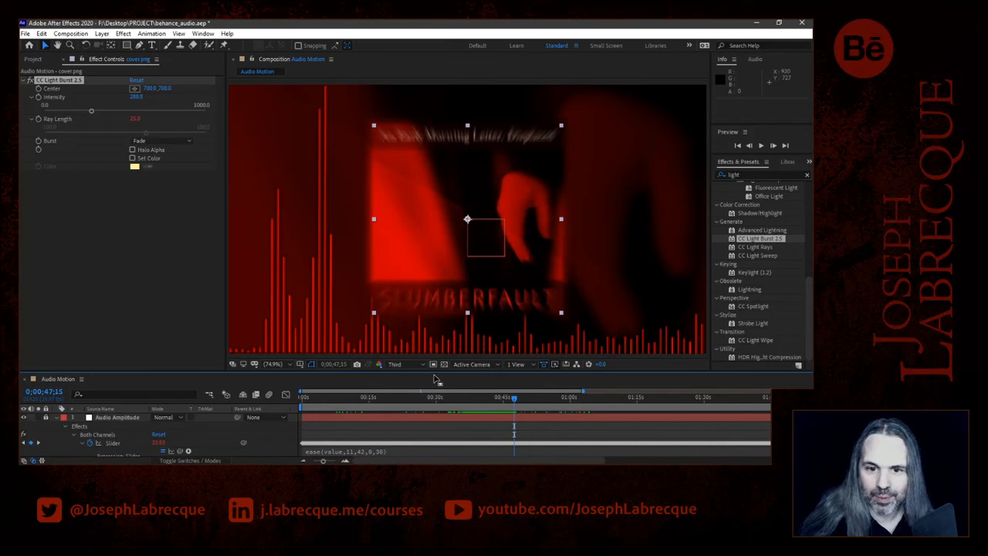
Set the preview resolution to Quarter and play the composition from 0;00;20;12.
{"action": "left_click", "coordinate": [407, 371]}
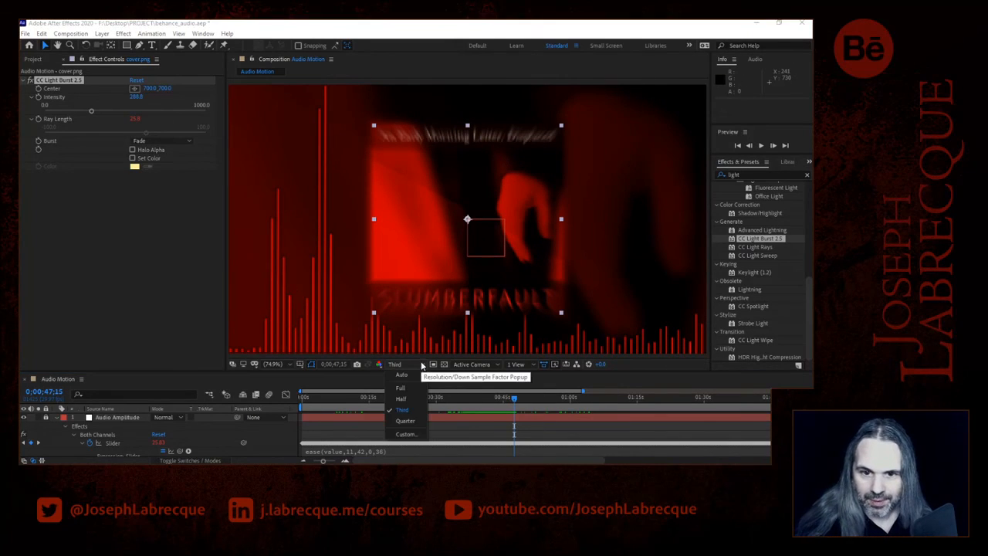
{"action": "left_click", "coordinate": [403, 423]}
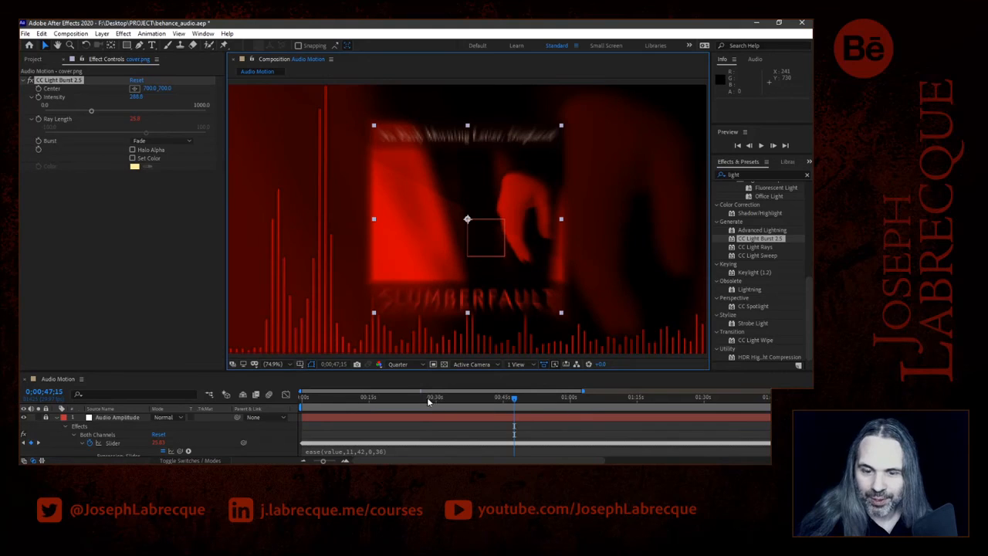
{"action": "left_click", "coordinate": [394, 404]}
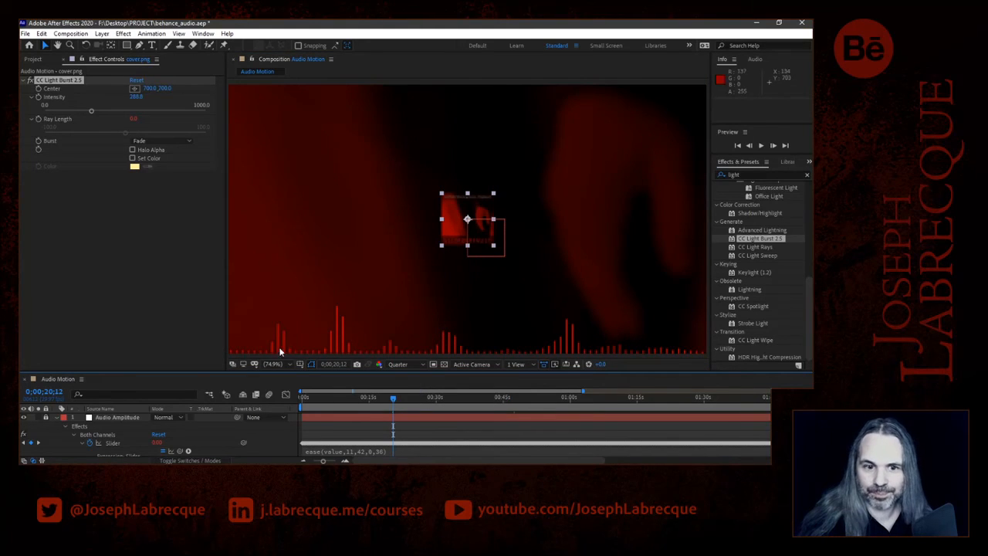
{"action": "left_click", "coordinate": [287, 362]}
{"action": "left_click", "coordinate": [142, 360]}
{"action": "key", "text": "space"}
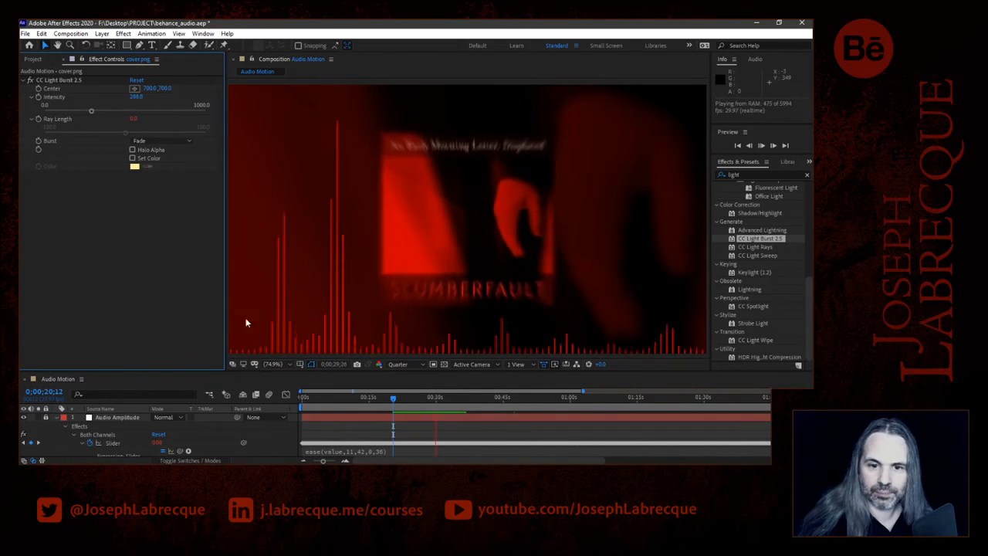
Set the preview resolution to Full and play the composition from 0;00;14;08.
{"action": "left_click", "coordinate": [405, 399]}
{"action": "left_click_drag", "start_coordinate": [409, 402], "coordinate": [417, 402]}
{"action": "left_click", "coordinate": [420, 364]}
{"action": "left_click", "coordinate": [405, 395]}
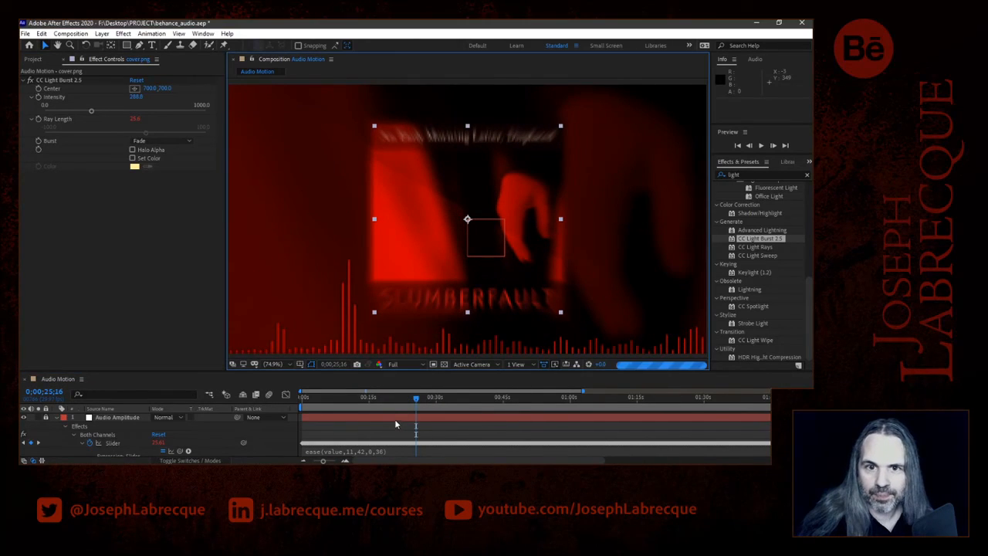
{"action": "left_click_drag", "start_coordinate": [414, 400], "coordinate": [482, 400]}
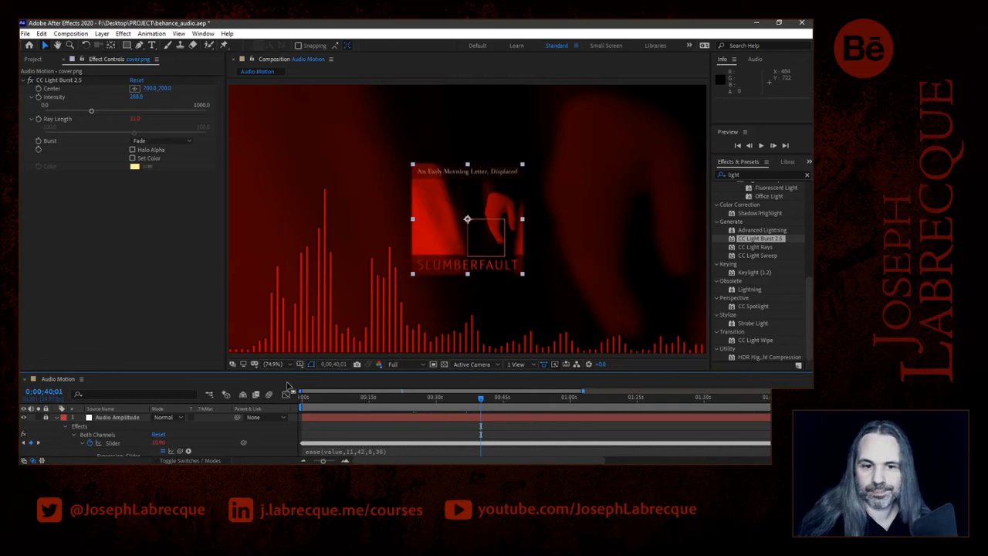
{"action": "left_click_drag", "start_coordinate": [288, 371], "coordinate": [285, 298]}
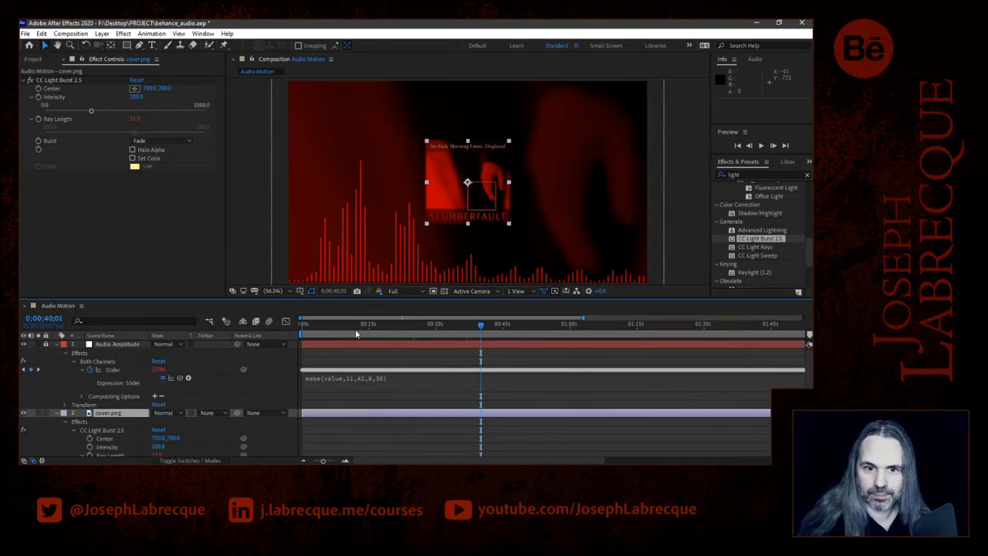
{"action": "left_click", "coordinate": [365, 325]}
{"action": "key", "text": "space"}
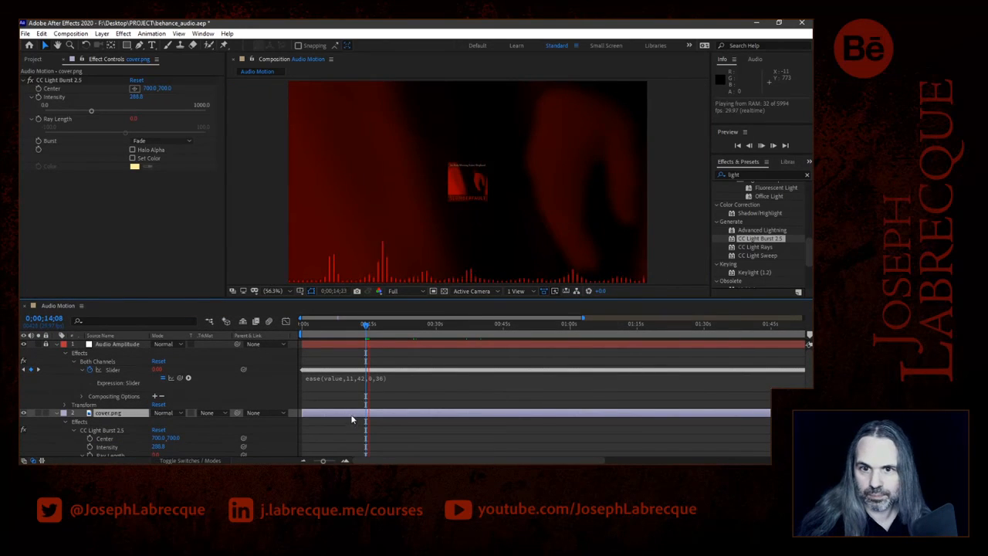
Disable CC Light Burst 2.5 on the cover while previewing from 0;01;08;05.
{"action": "left_click", "coordinate": [600, 328]}
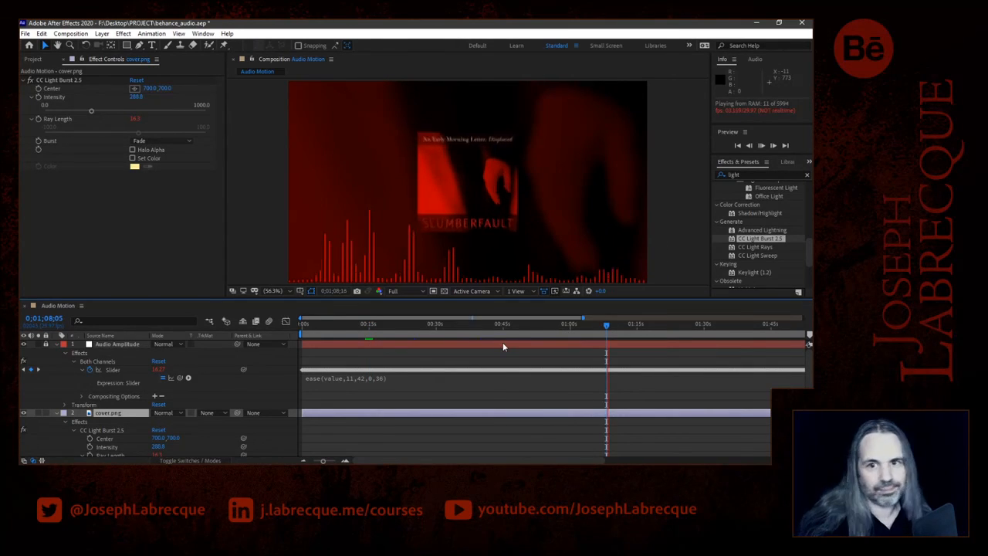
{"action": "left_click", "coordinate": [151, 250]}
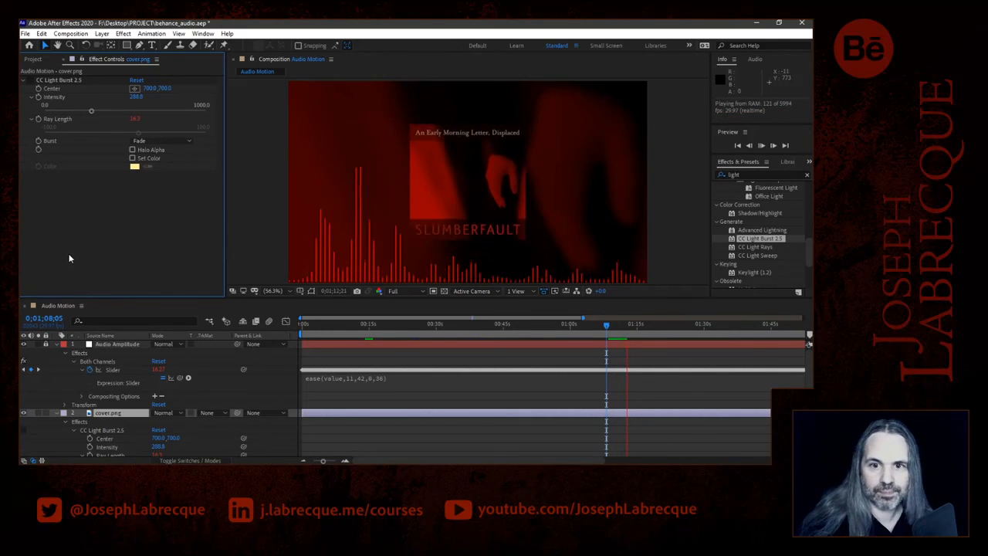
{"action": "key", "text": "space"}
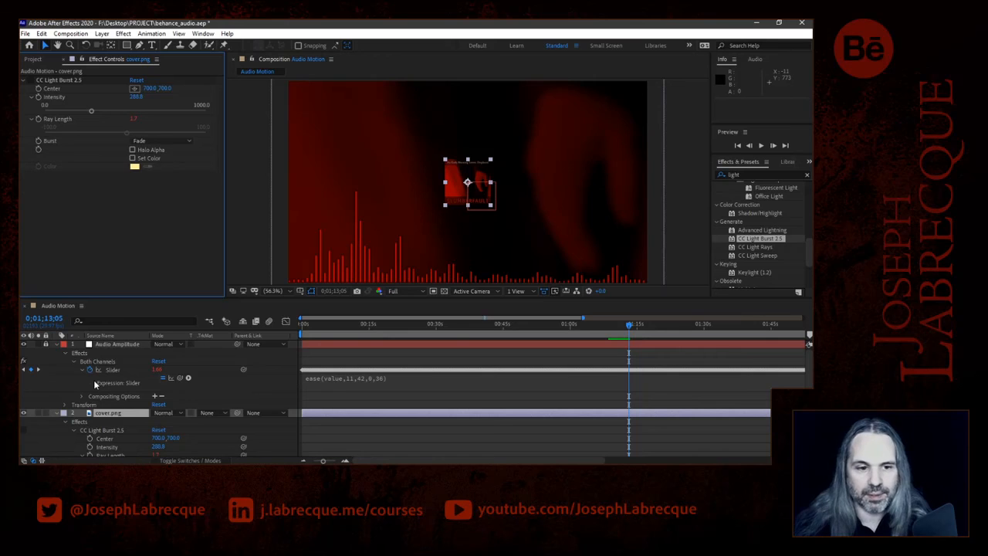
Duplicate the cover.png layer below Audio Amplitude and expand the upper copy in the timeline.
{"action": "left_click", "coordinate": [89, 415]}
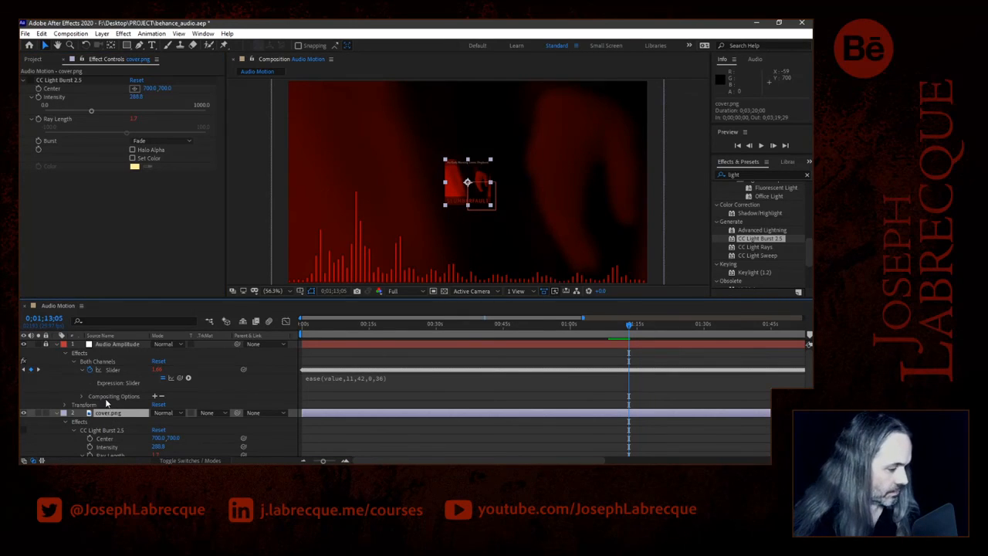
{"action": "key", "text": "ctrl+d"}
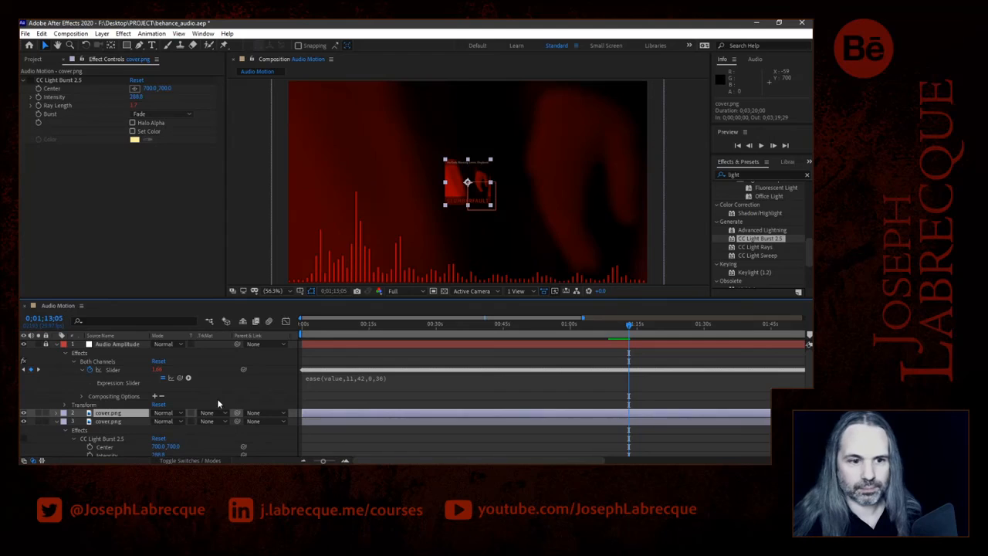
{"action": "left_click", "coordinate": [56, 414]}
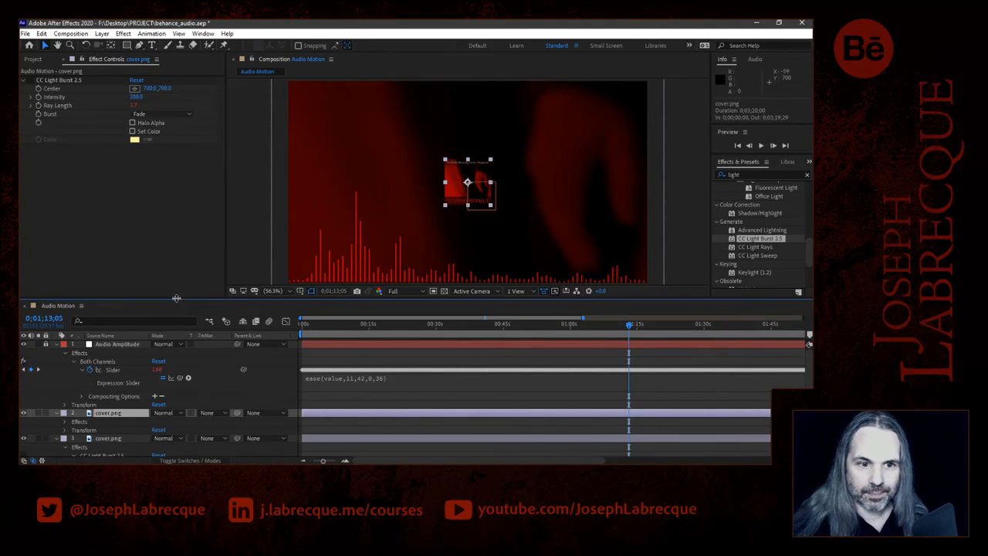
{"action": "left_click_drag", "start_coordinate": [177, 303], "coordinate": [174, 255]}
Try Linear Burn as the upper cover copy's blending mode, then set it to Linear Light and check it around 0;00;40.
{"action": "left_click", "coordinate": [180, 368]}
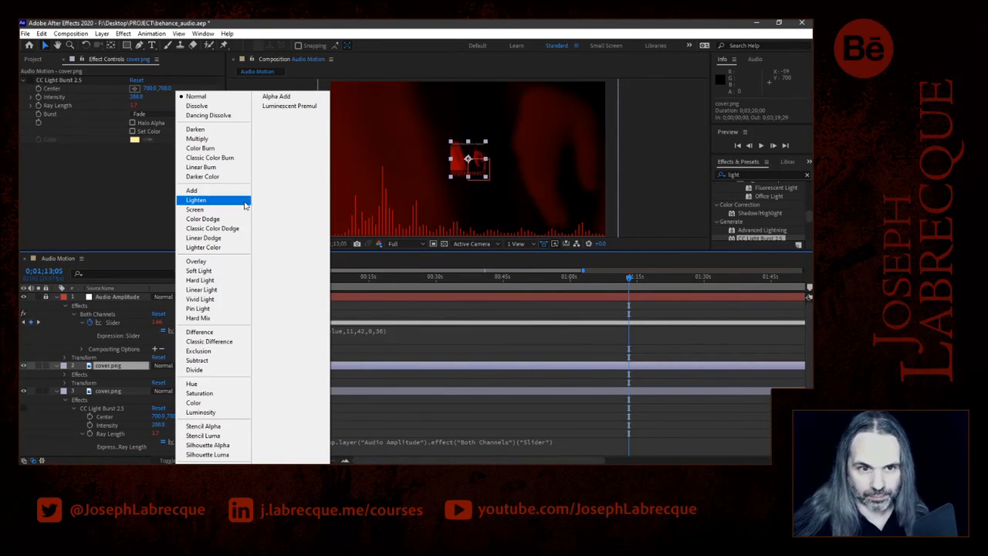
{"action": "left_click", "coordinate": [225, 167]}
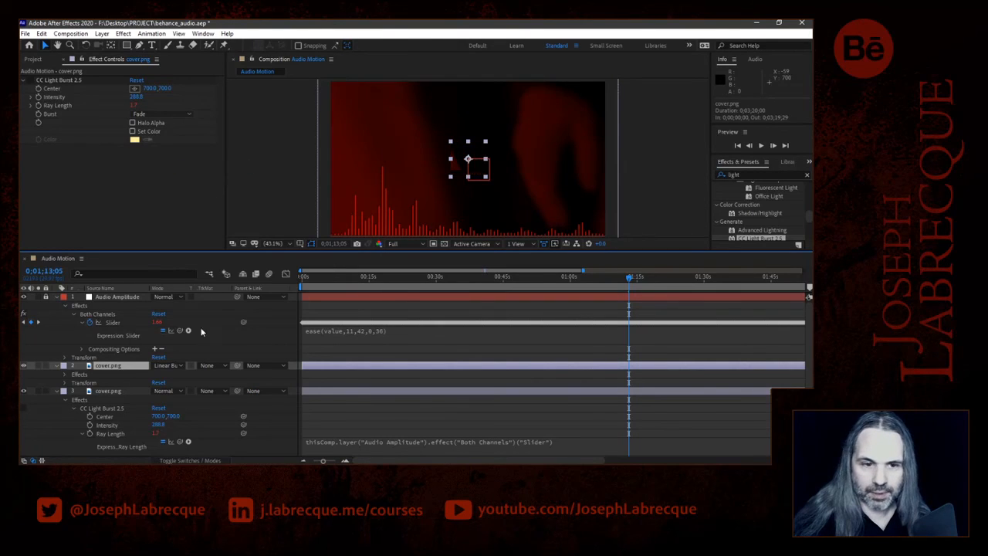
{"action": "left_click_drag", "start_coordinate": [525, 287], "coordinate": [487, 286]}
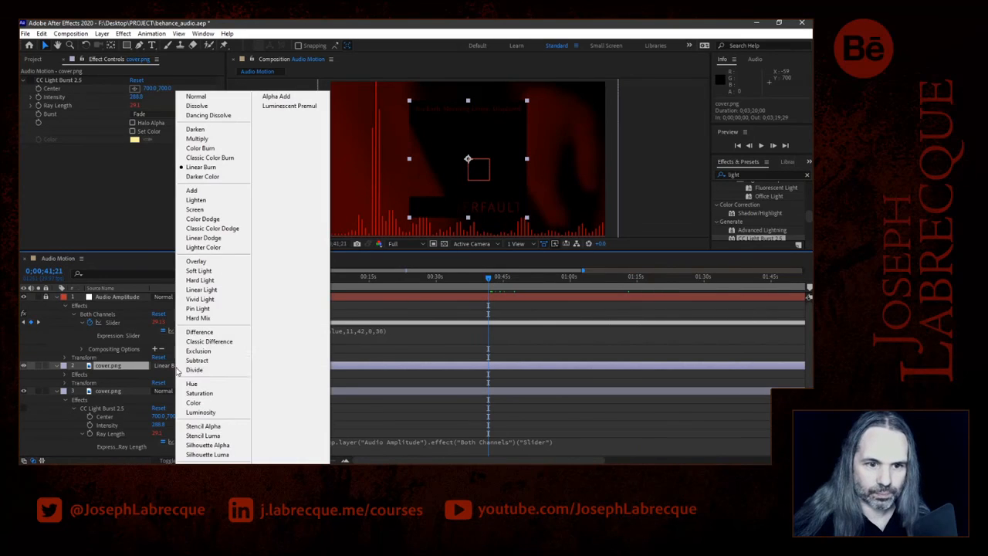
{"action": "left_click", "coordinate": [171, 366]}
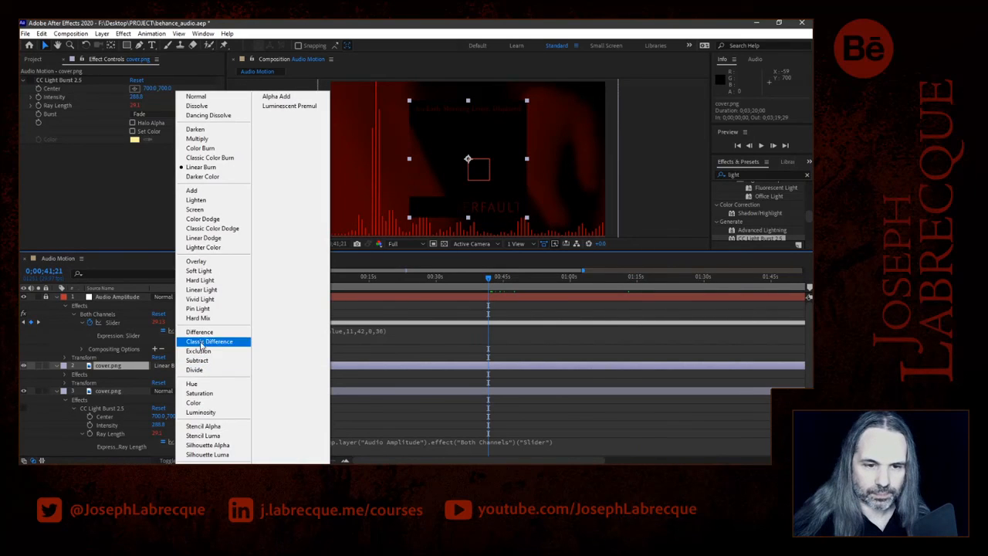
{"action": "left_click", "coordinate": [200, 292]}
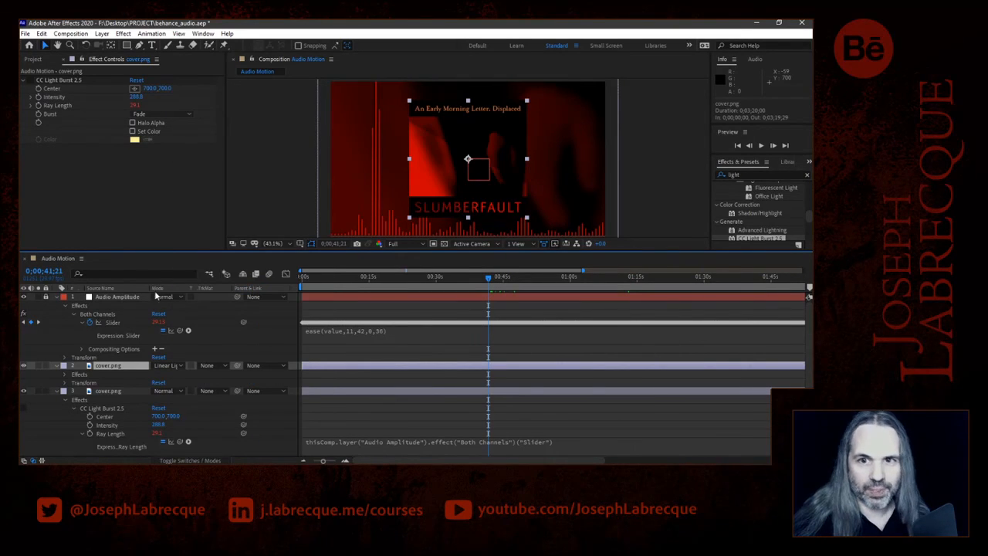
{"action": "mouse_move", "coordinate": [490, 280]}
{"action": "left_mouse_down"}
{"action": "mouse_move", "coordinate": [452, 283]}
{"action": "mouse_move", "coordinate": [492, 280]}
{"action": "mouse_move", "coordinate": [481, 281]}
{"action": "left_mouse_up"}
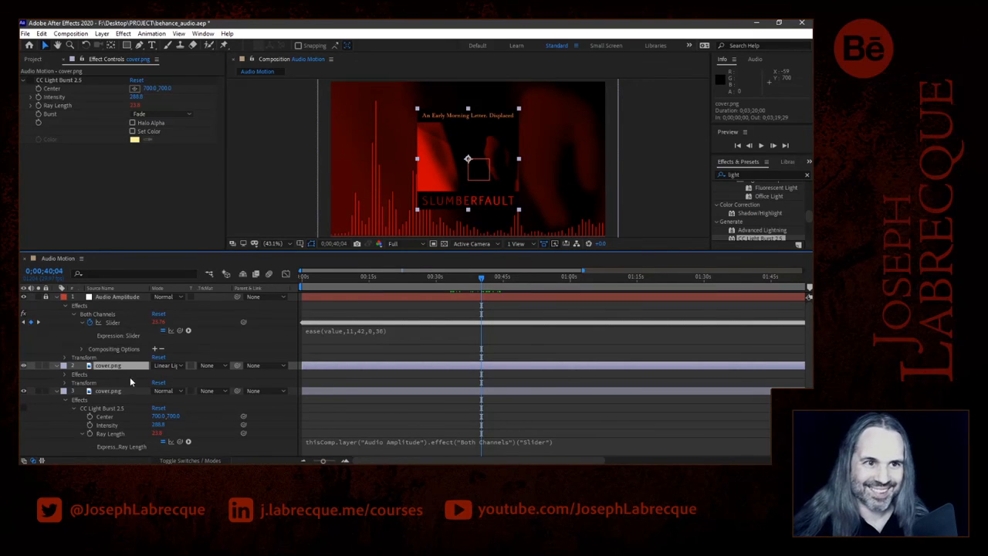
Enable CC Light Burst 2.5 on the upper cover copy and preview the blended covers between about 0;00;34 and 0;00;58.
{"action": "left_click", "coordinate": [31, 81]}
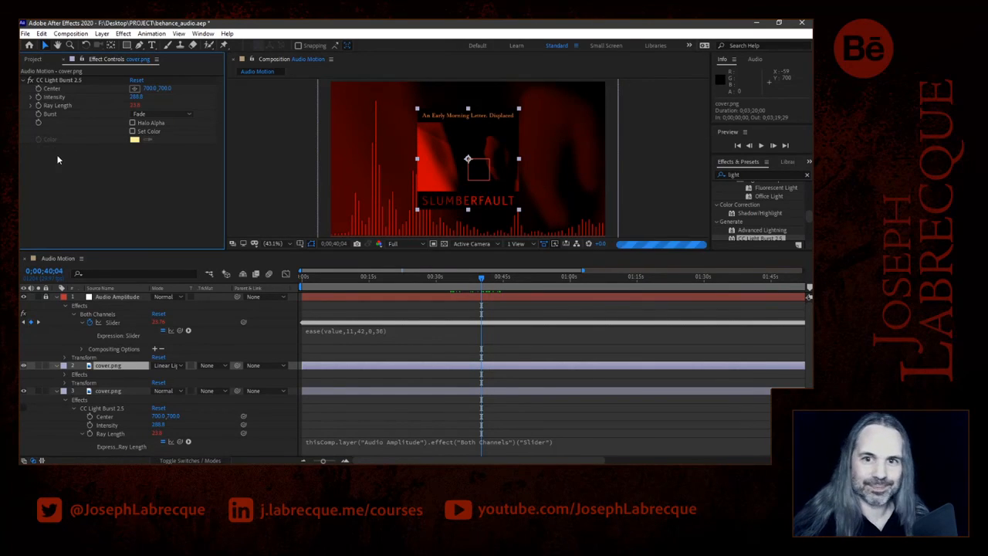
{"action": "left_click", "coordinate": [445, 281]}
{"action": "key", "text": "space"}
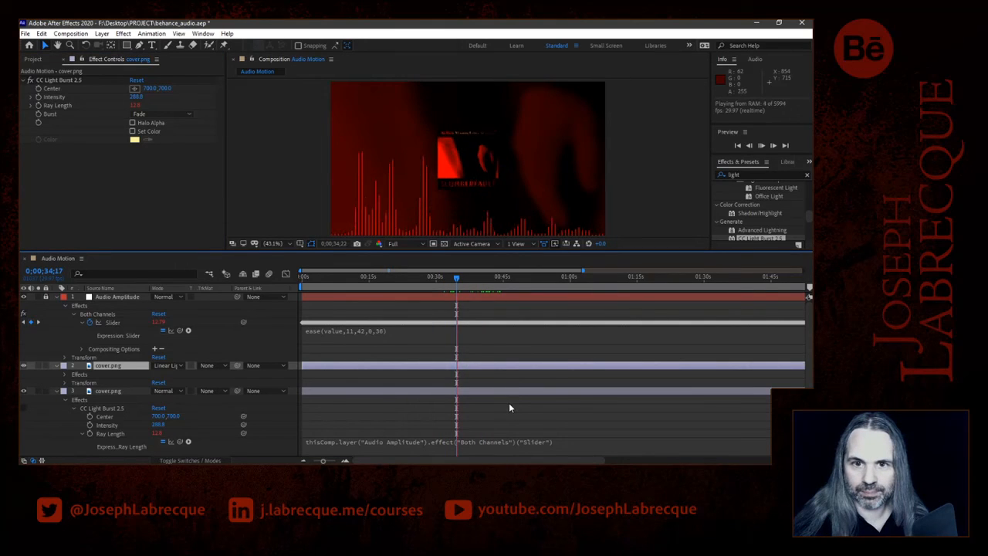
{"action": "key", "text": "space"}
{"action": "left_click", "coordinate": [498, 279]}
{"action": "mouse_move", "coordinate": [517, 279]}
{"action": "left_mouse_down"}
{"action": "mouse_move", "coordinate": [490, 280]}
{"action": "mouse_move", "coordinate": [500, 279]}
{"action": "left_mouse_up"}
{"action": "left_click", "coordinate": [469, 279]}
{"action": "left_click", "coordinate": [563, 277]}
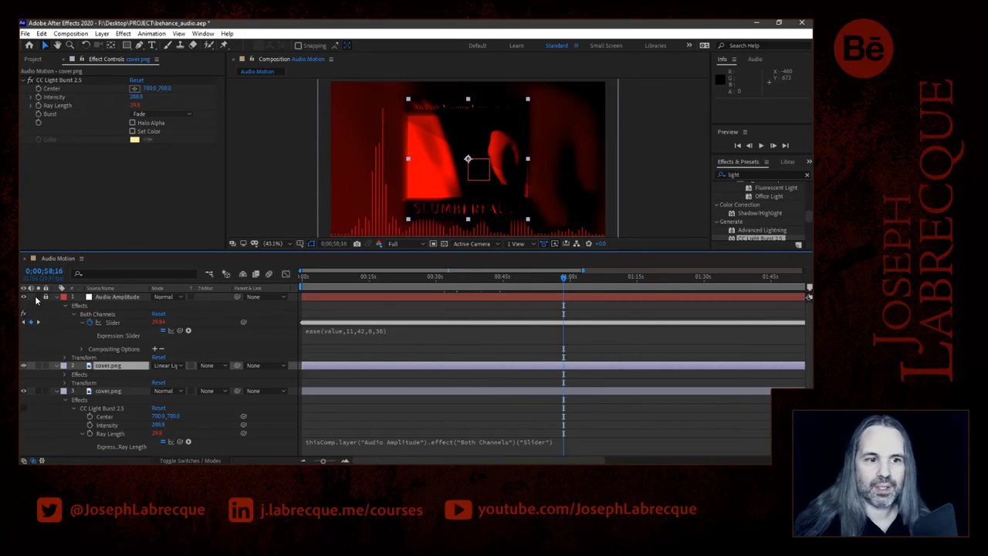
Lock the two amplitude-driven cover.png layers.
{"action": "left_click", "coordinate": [46, 391]}
{"action": "left_click", "coordinate": [46, 365]}
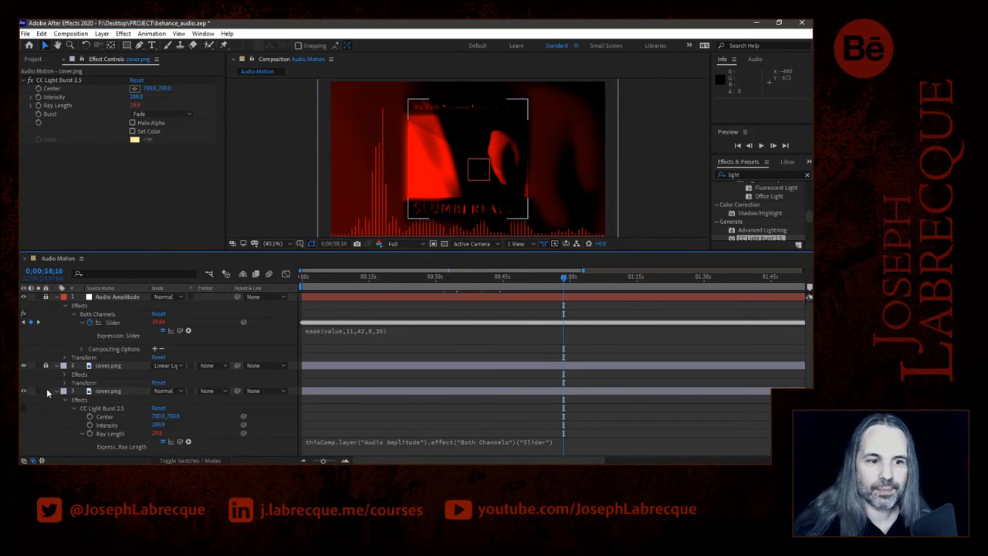
Enlarge the composition preview area, set the current time to 0;00;44;11 and collapse the expanded layer properties in the timeline.
{"action": "left_click_drag", "start_coordinate": [286, 253], "coordinate": [274, 373]}
{"action": "left_click", "coordinate": [476, 396]}
{"action": "left_click_drag", "start_coordinate": [472, 402], "coordinate": [500, 406]}
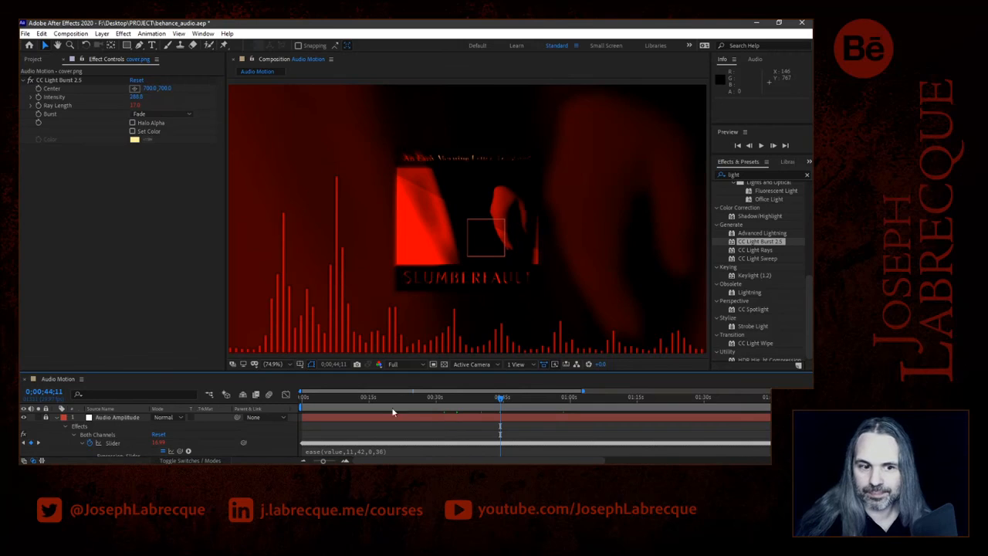
{"action": "left_click", "coordinate": [55, 417]}
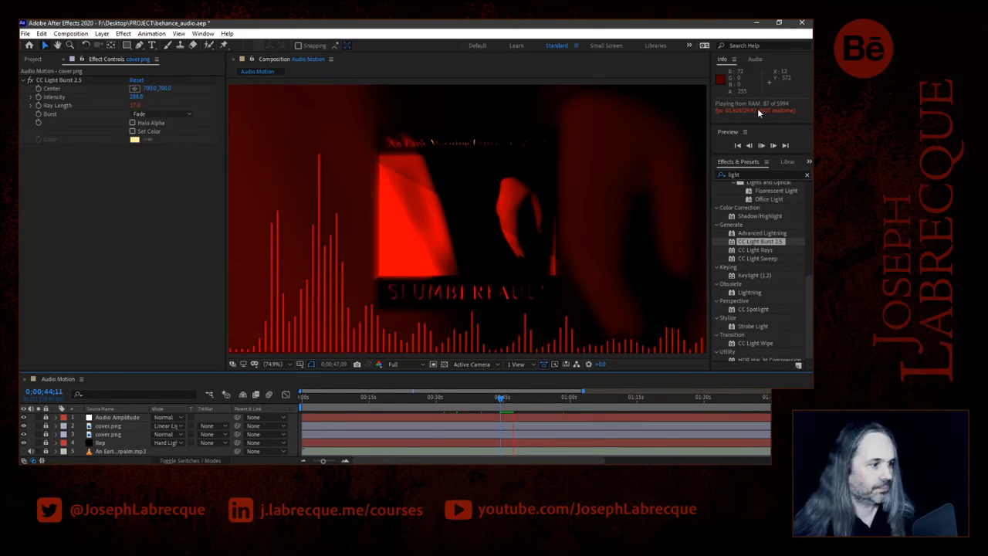
Preview the finished audio visualization from 0;00;44;11 to about 0;00;47;15.
{"action": "key", "text": "space"}
{"action": "left_click_drag", "start_coordinate": [514, 401], "coordinate": [500, 400]}
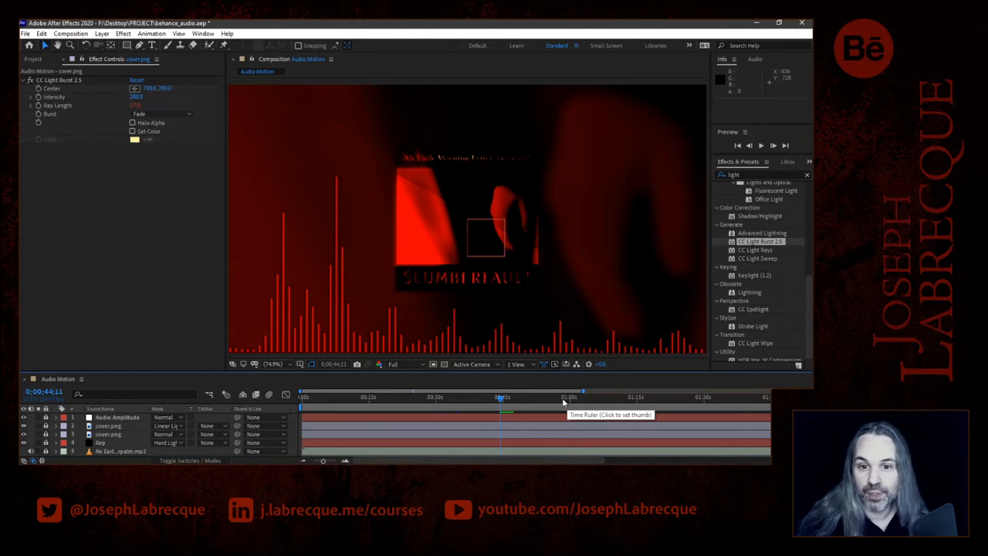
{"action": "key", "text": "space"}
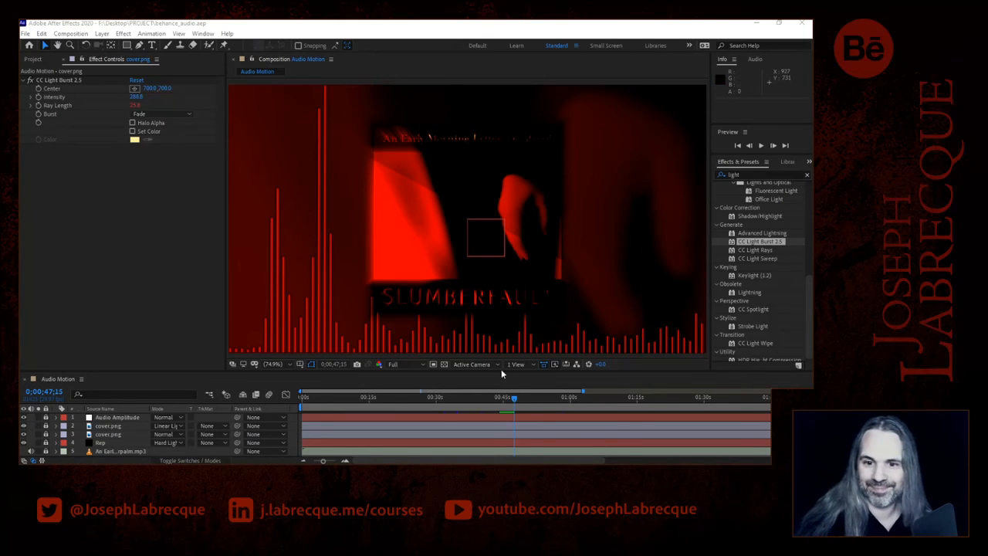
Enlarge the timeline area to show all six layers and check the composition at 0;00;57;12 and 0;00;48;11.
{"action": "left_click_drag", "start_coordinate": [498, 372], "coordinate": [558, 338]}
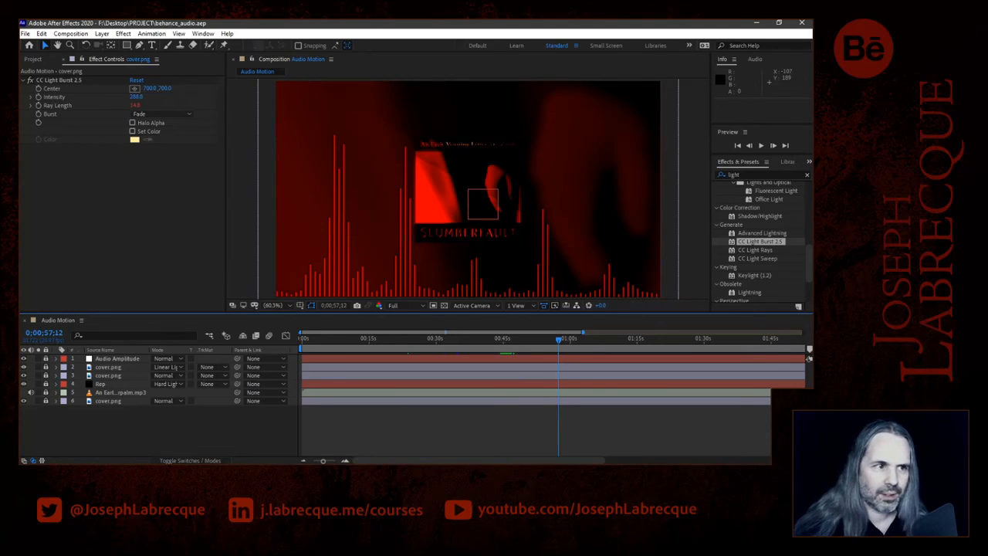
{"action": "key", "text": "alt+Tab"}
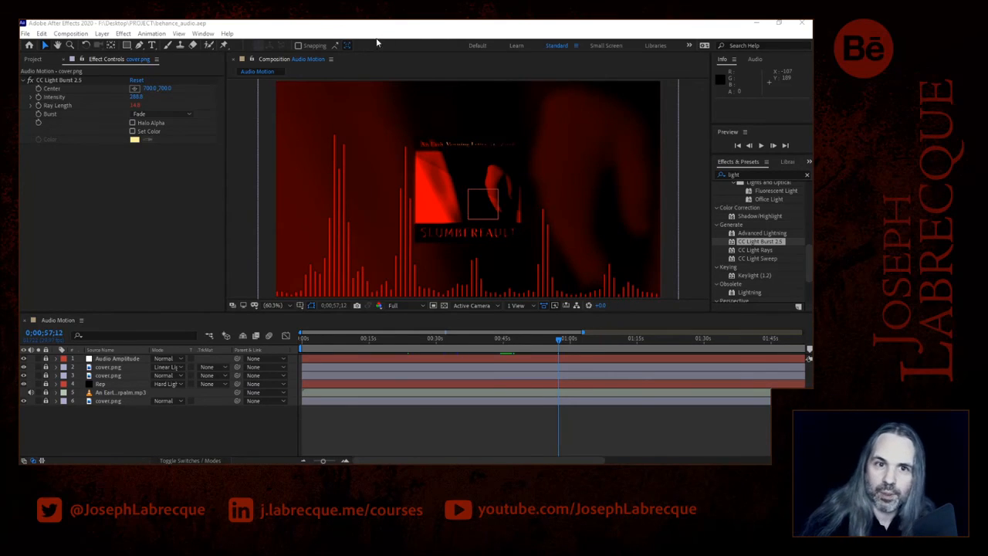
{"action": "left_click", "coordinate": [407, 25]}
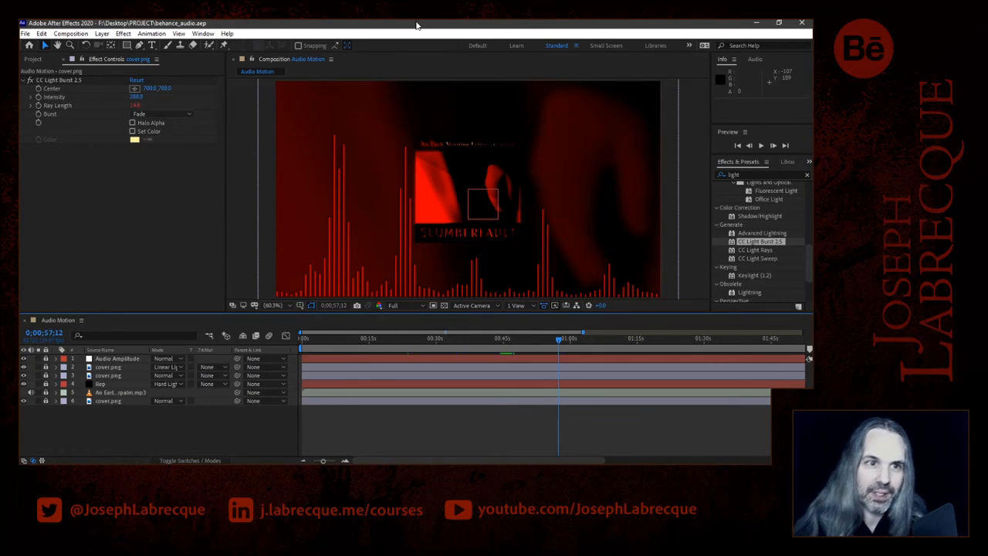
{"action": "left_click_drag", "start_coordinate": [559, 340], "coordinate": [517, 347]}
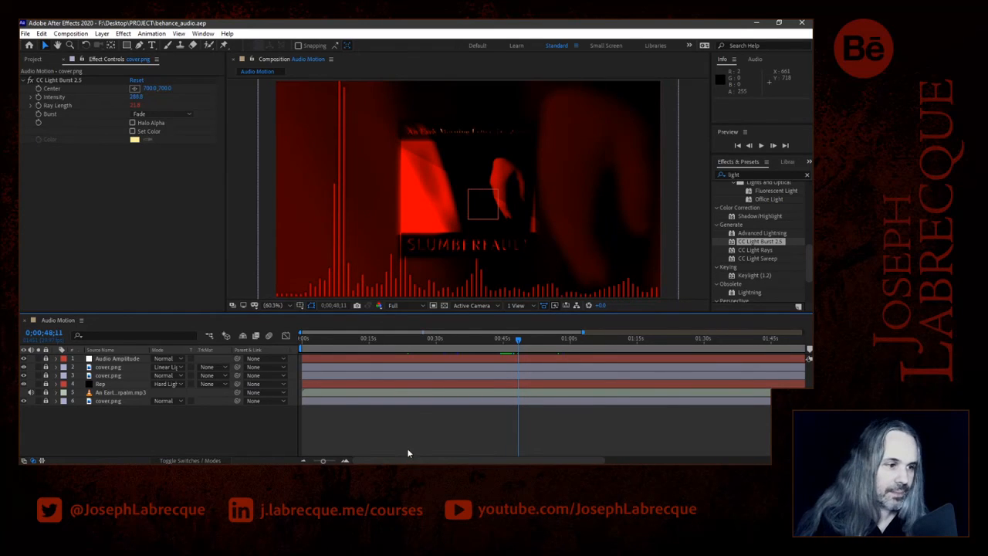
{"action": "key", "text": "alt+Tab"}
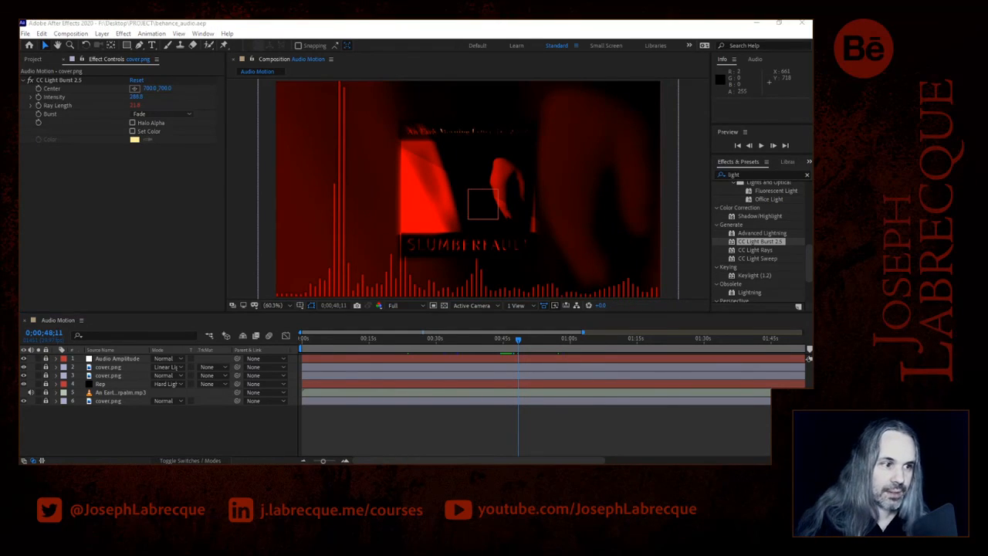